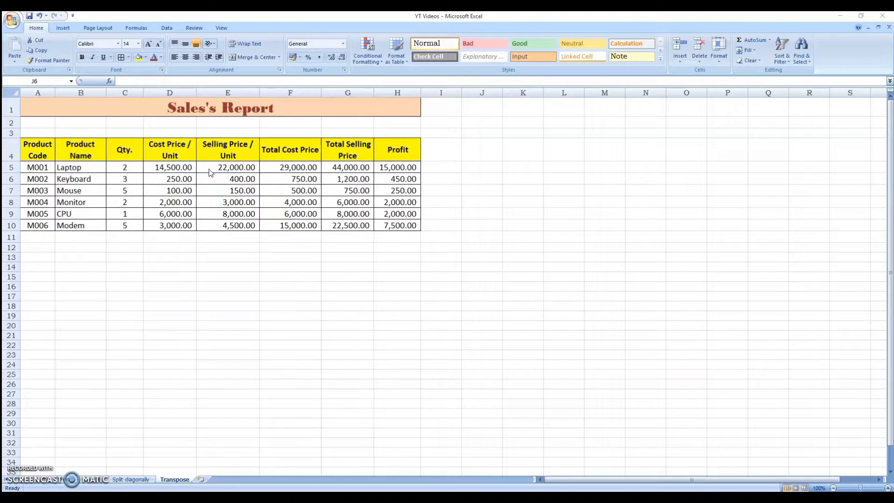
- Copy the whole sales table in A4:H10, including its header row
{"action": "left_click", "coordinate": [235, 239]}
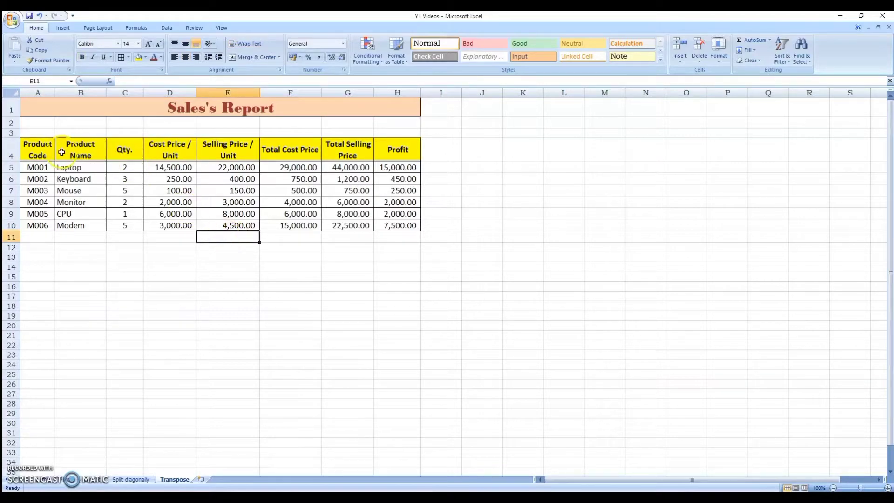
{"action": "left_click_drag", "start_coordinate": [47, 153], "coordinate": [391, 225]}
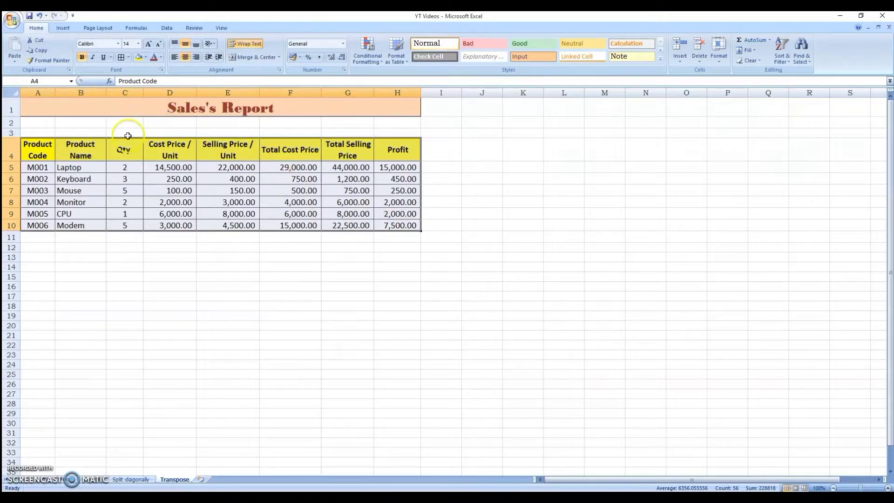
{"action": "right_click", "coordinate": [170, 156]}
{"action": "left_click", "coordinate": [201, 182]}
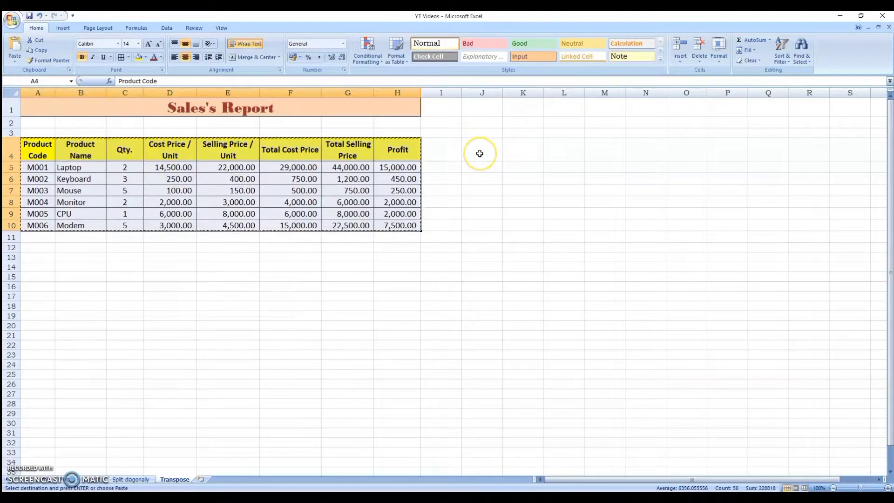
- Paste the copied table at J4 using Paste Special with All and Transpose enabled
{"action": "left_click", "coordinate": [478, 154]}
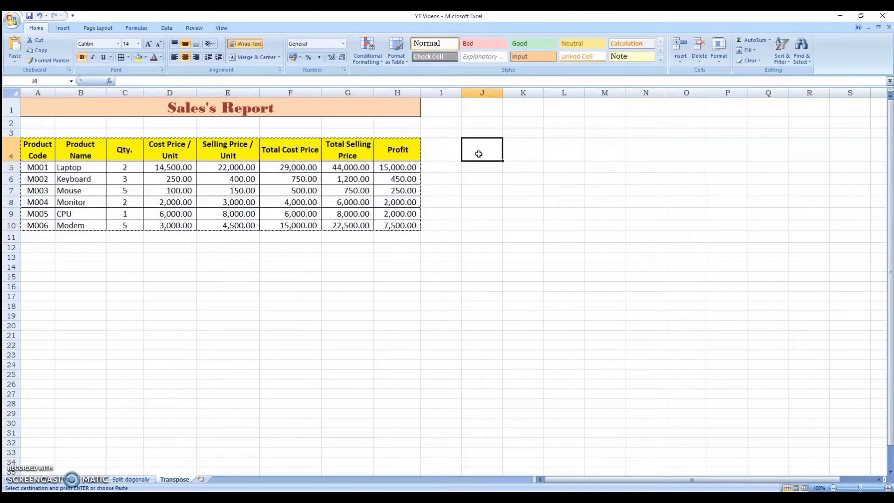
{"action": "right_click", "coordinate": [479, 154]}
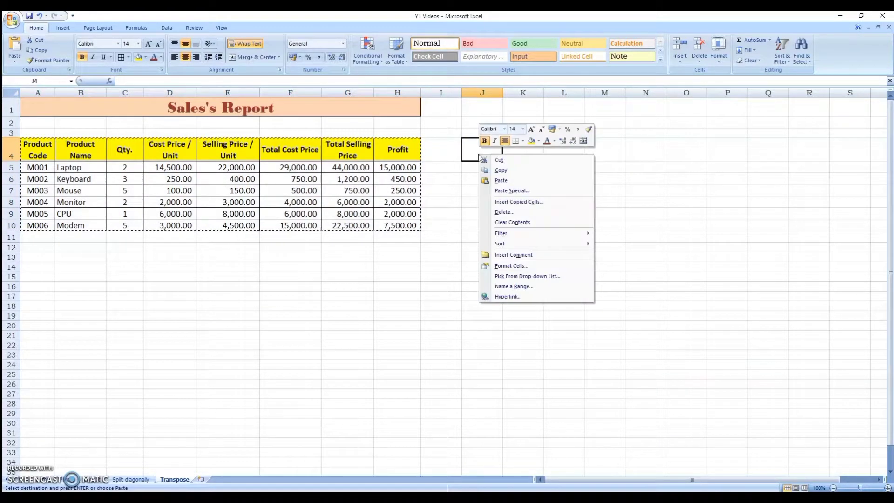
{"action": "left_click", "coordinate": [503, 190]}
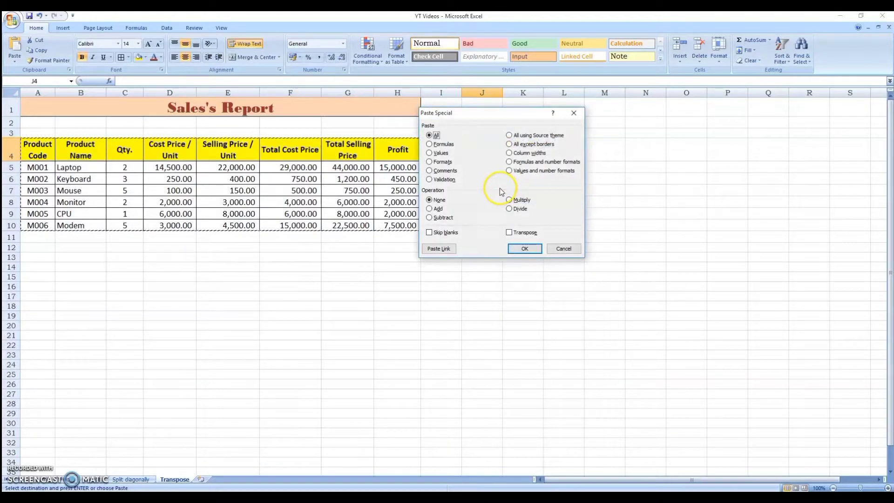
{"action": "left_click", "coordinate": [433, 135]}
{"action": "left_click", "coordinate": [509, 233]}
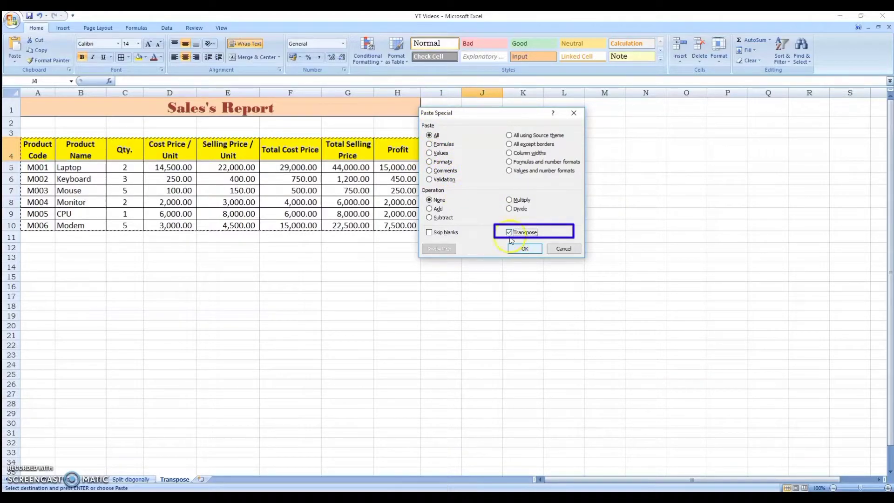
{"action": "left_click", "coordinate": [521, 248]}
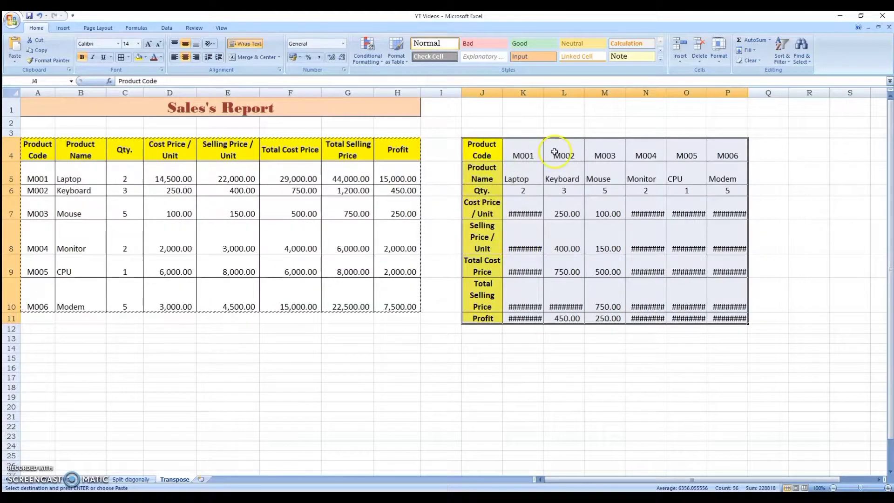
- Fit columns K through P to their contents and slightly widen column J of the transposed table
{"action": "double_click", "coordinate": [543, 92]}
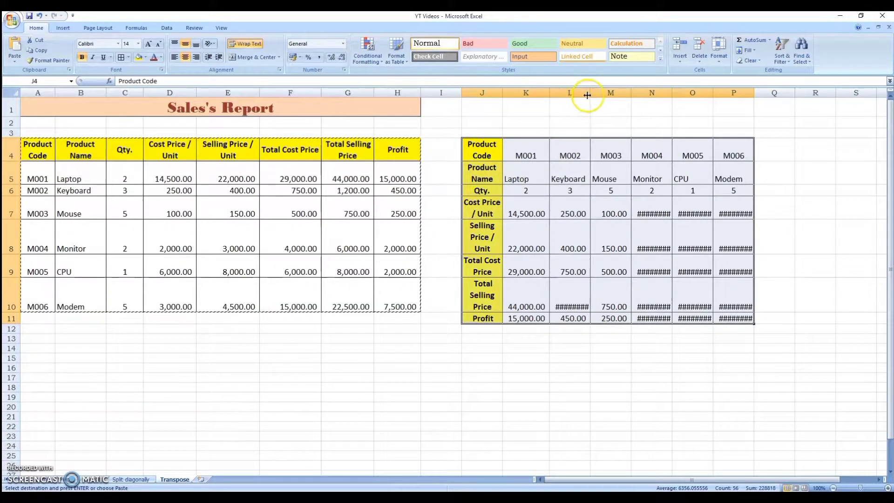
{"action": "double_click", "coordinate": [591, 92]}
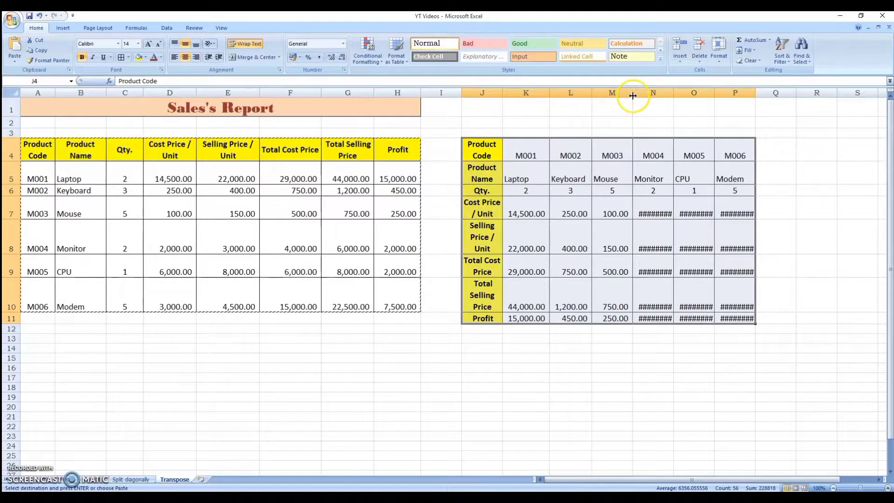
{"action": "double_click", "coordinate": [632, 92]}
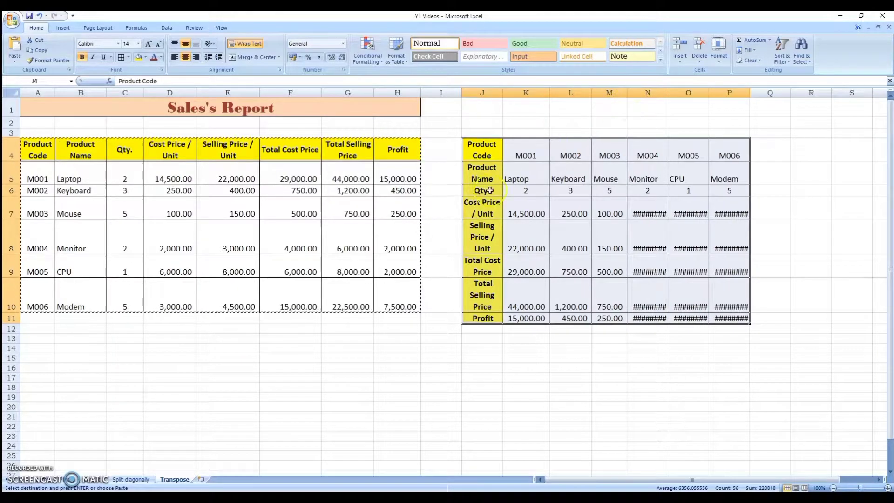
{"action": "double_click", "coordinate": [667, 92]}
{"action": "double_click", "coordinate": [710, 93]}
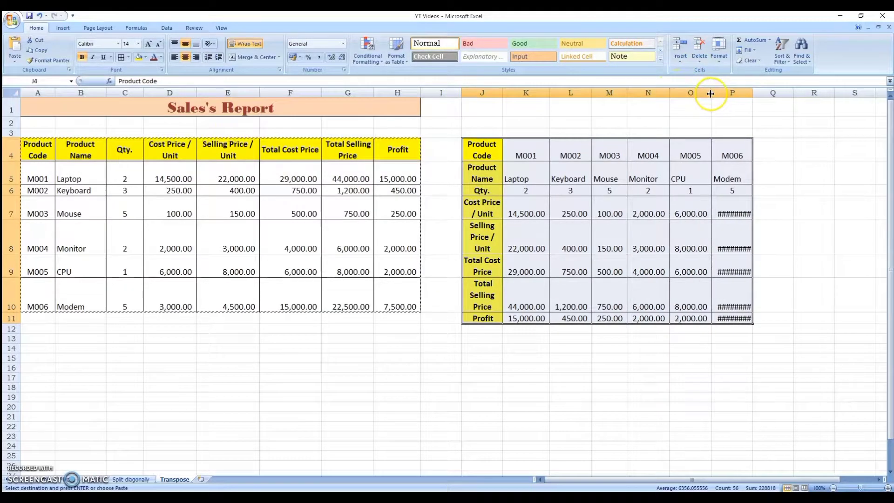
{"action": "double_click", "coordinate": [752, 92]}
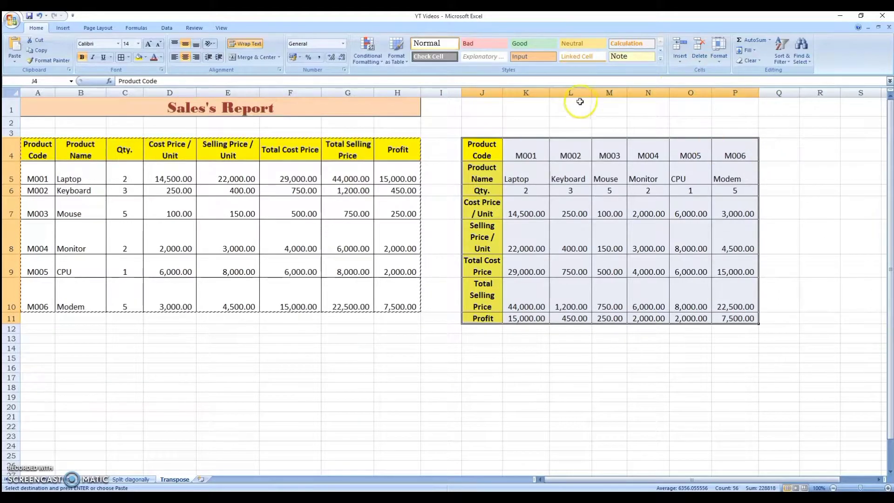
{"action": "left_click_drag", "start_coordinate": [502, 93], "coordinate": [517, 97]}
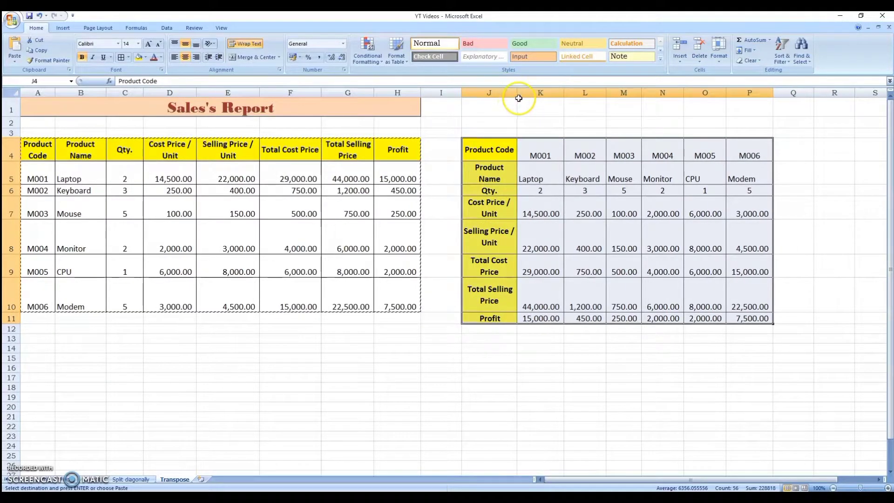
- Set the Laptop's cost price per unit in D5 of the original table to 15000
{"action": "left_click", "coordinate": [535, 173]}
{"action": "left_click", "coordinate": [565, 210]}
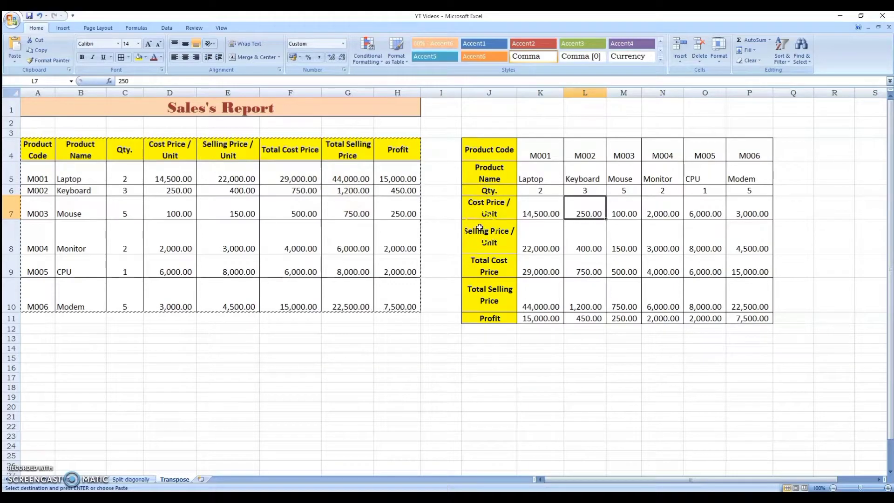
{"action": "left_click", "coordinate": [244, 175]}
{"action": "left_click", "coordinate": [169, 175]}
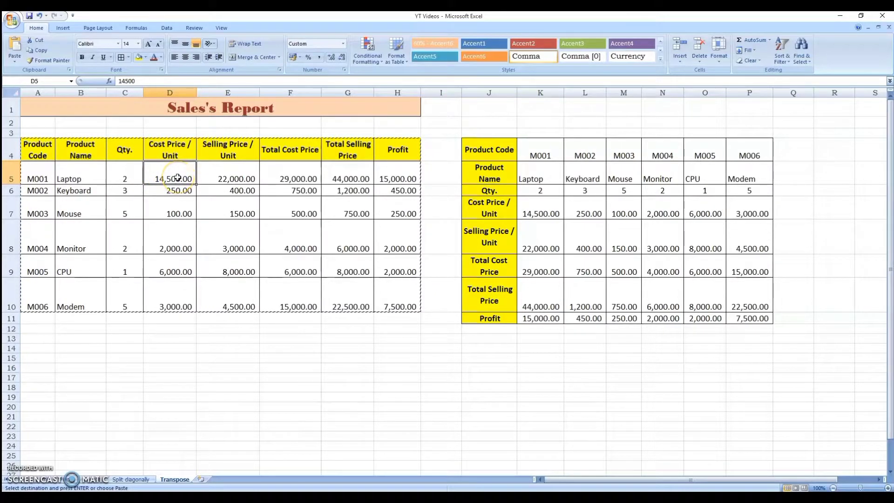
{"action": "type", "text": "1"}
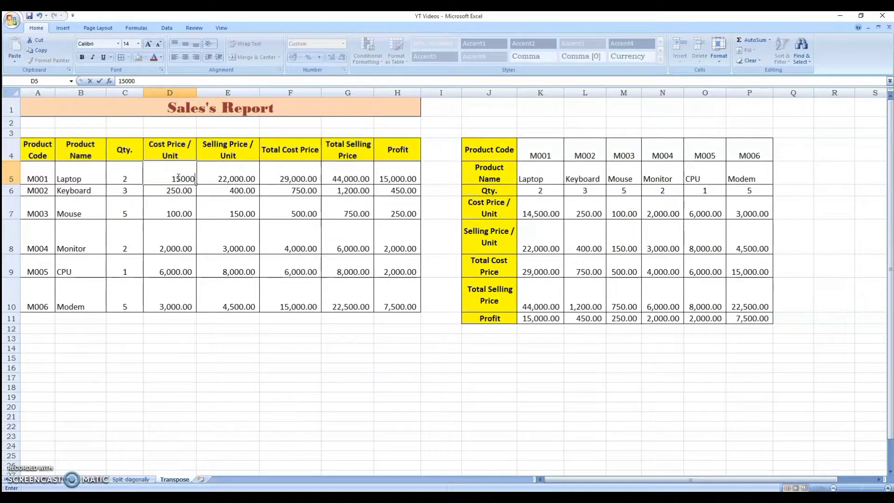
{"action": "type", "text": "5,000"}
{"action": "key", "text": "Return"}
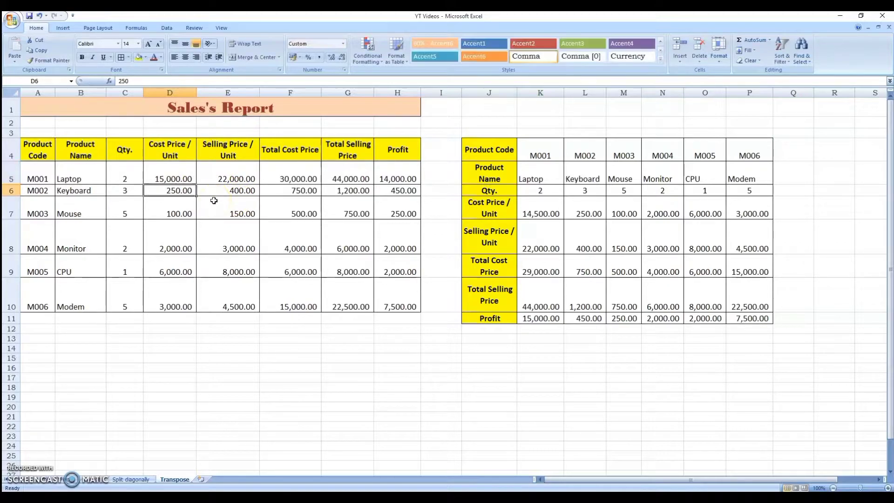
- Compare the Laptop's cost price in the original table with the one in the pasted copy
{"action": "left_click", "coordinate": [174, 179]}
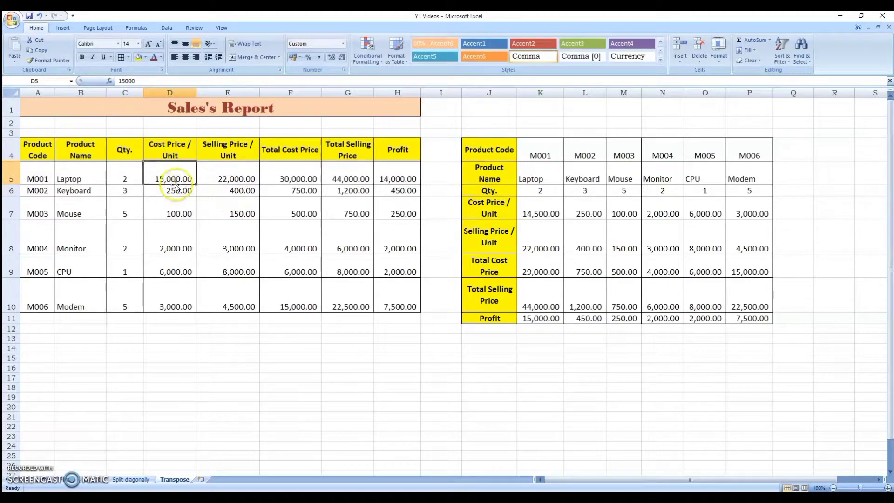
{"action": "left_click", "coordinate": [74, 177]}
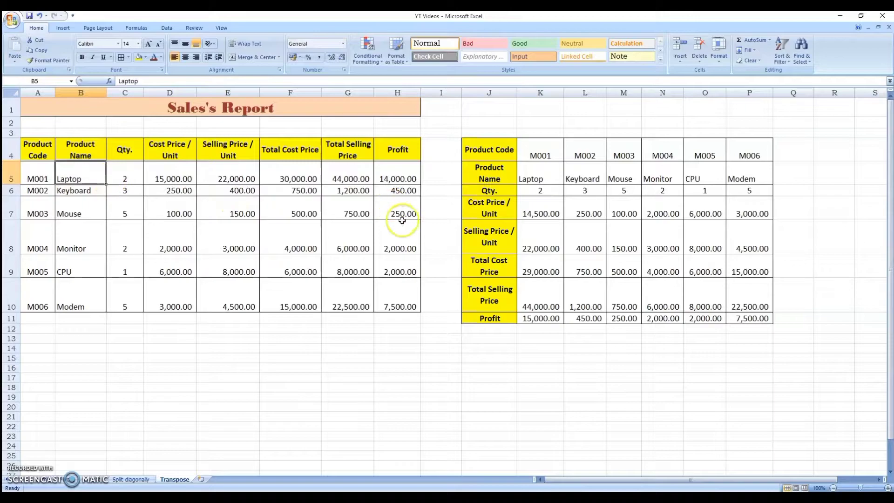
{"action": "left_click", "coordinate": [492, 210]}
{"action": "left_click", "coordinate": [539, 214]}
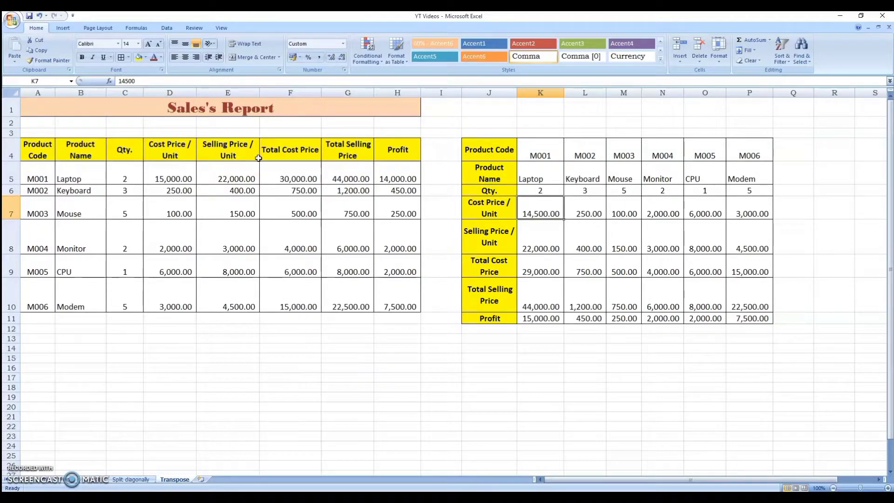
- Count the original table's columns along the header row and its data rows down the Profit column
{"action": "left_click", "coordinate": [38, 151]}
{"action": "left_click", "coordinate": [86, 155]}
{"action": "left_click", "coordinate": [124, 154]}
{"action": "left_click", "coordinate": [176, 154]}
{"action": "left_click", "coordinate": [231, 154]}
{"action": "left_click", "coordinate": [288, 153]}
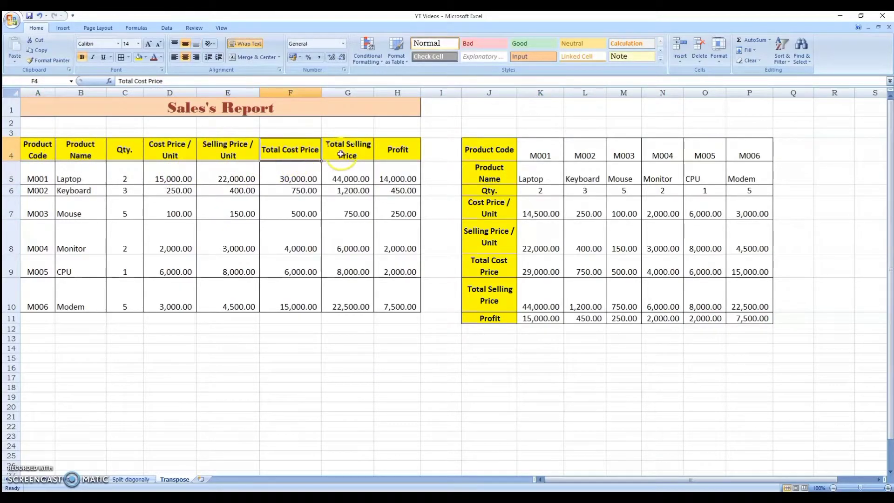
{"action": "left_click", "coordinate": [342, 154]}
{"action": "left_click", "coordinate": [399, 168]}
{"action": "left_click", "coordinate": [398, 148]}
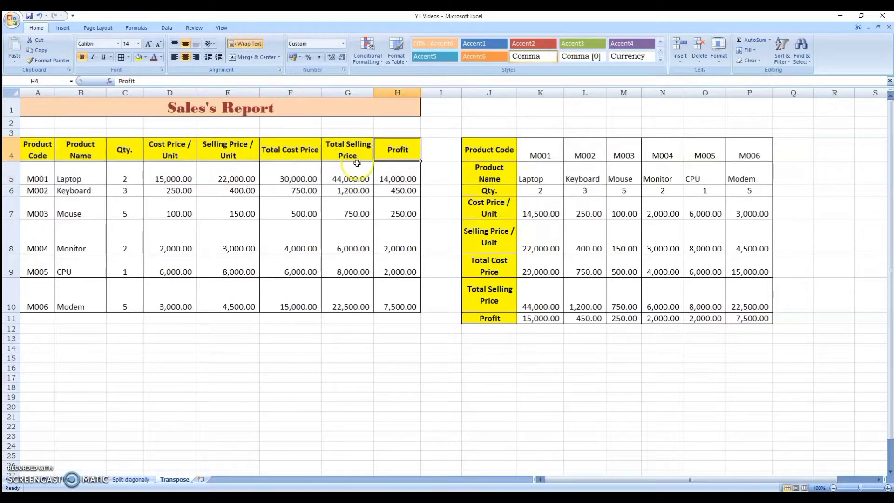
{"action": "left_click", "coordinate": [393, 176]}
{"action": "left_click", "coordinate": [396, 190]}
{"action": "left_click", "coordinate": [394, 205]}
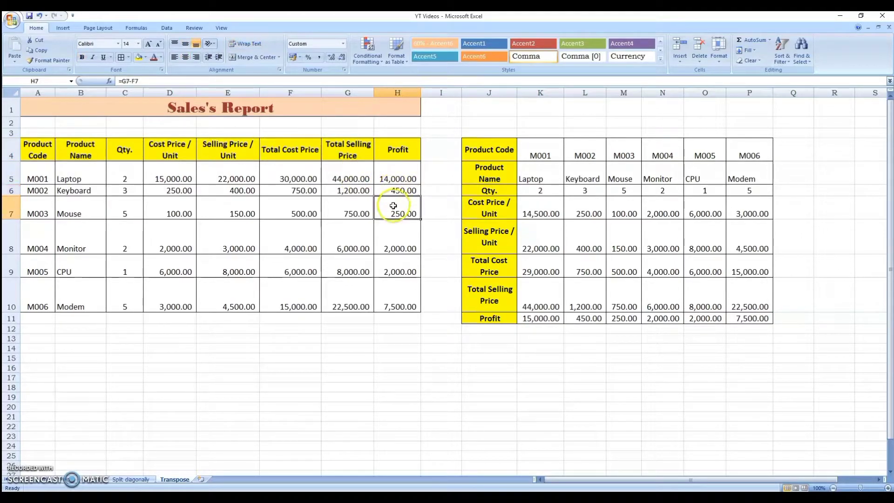
{"action": "left_click", "coordinate": [395, 239]}
{"action": "left_click", "coordinate": [395, 266]}
{"action": "left_click", "coordinate": [396, 293]}
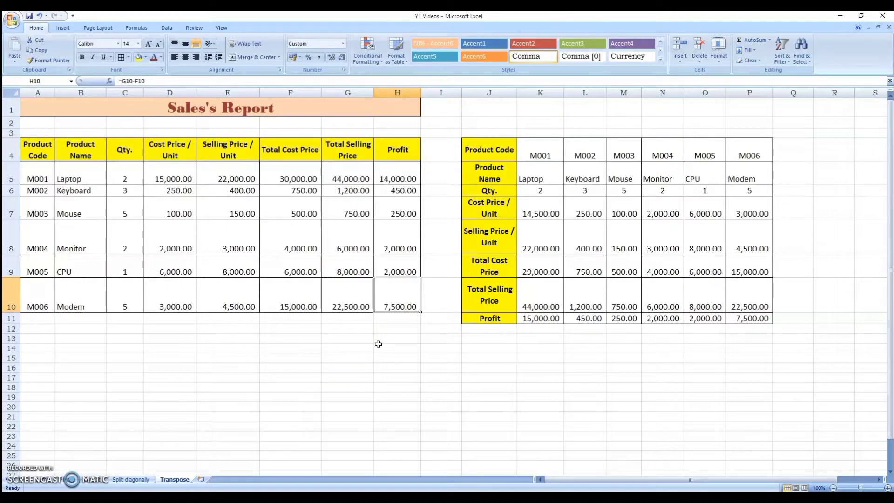
- Enter the array formula =TRANSPOSE(A4:H10) across the range J13:P20 below the pasted copy
{"action": "scroll", "coordinate": [466, 345], "scroll_direction": "down", "scroll_amount": 1}
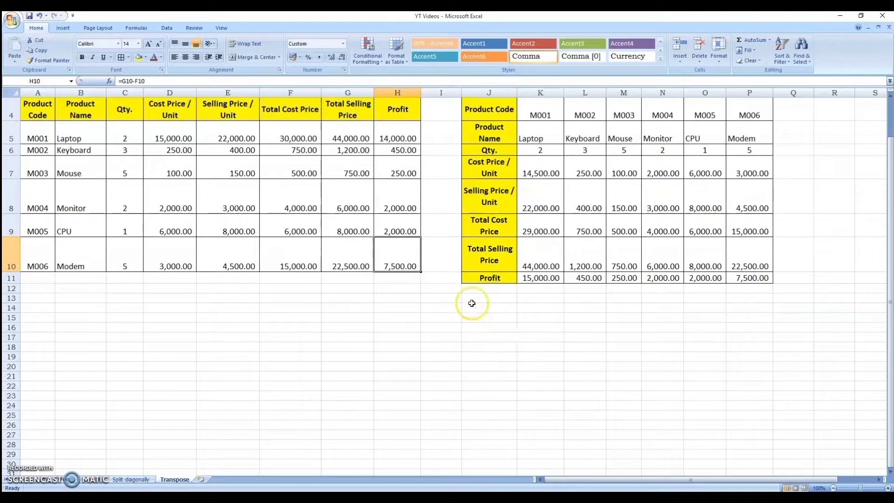
{"action": "left_click_drag", "start_coordinate": [493, 299], "coordinate": [736, 366]}
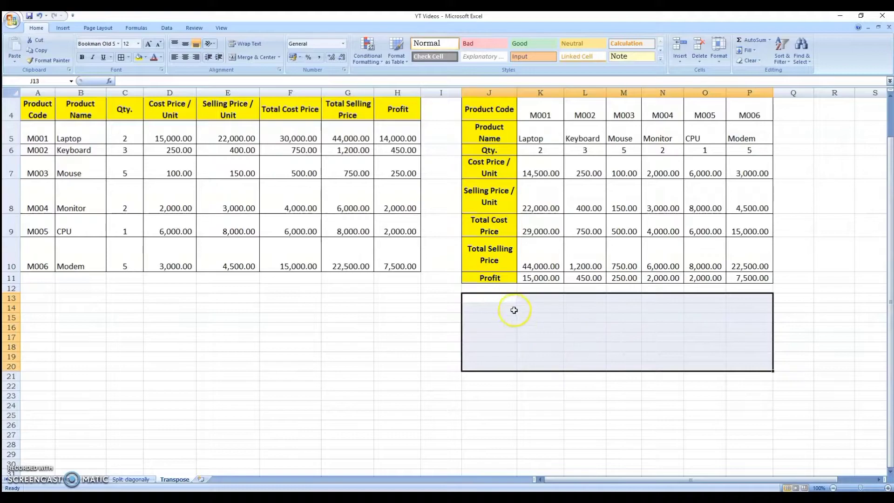
{"action": "type", "text": "=t"}
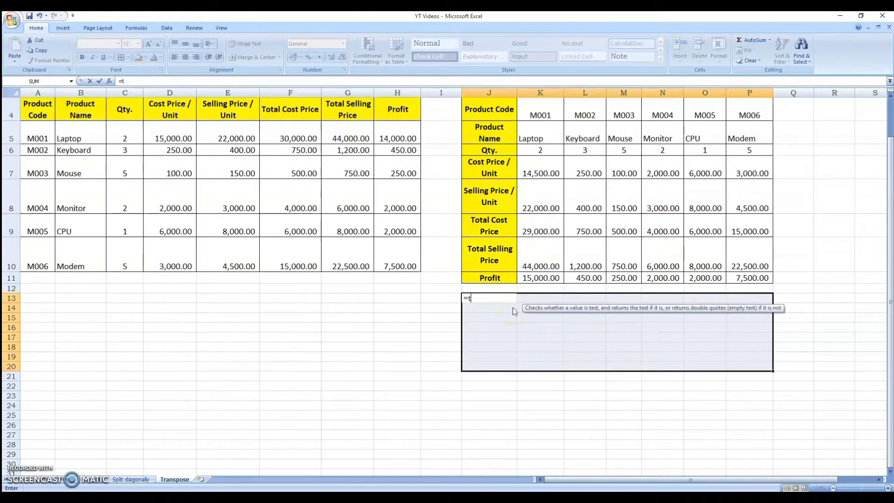
{"action": "type", "text": "ranspose"}
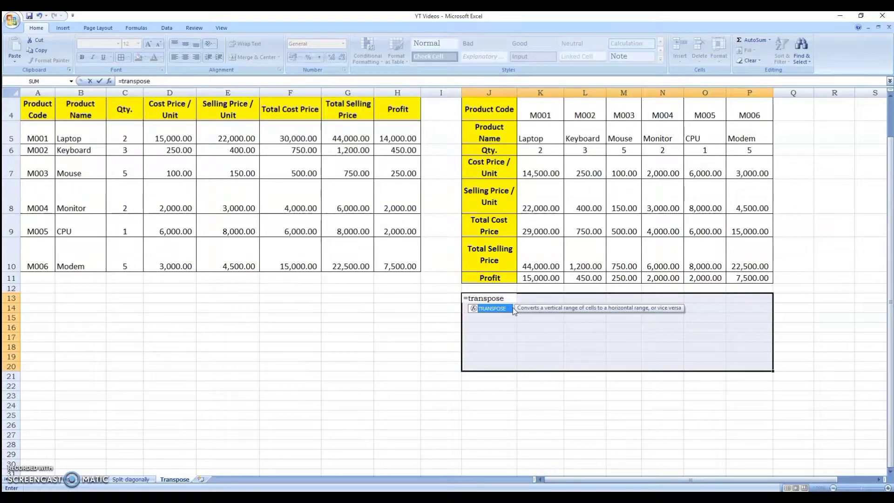
{"action": "type", "text": "("}
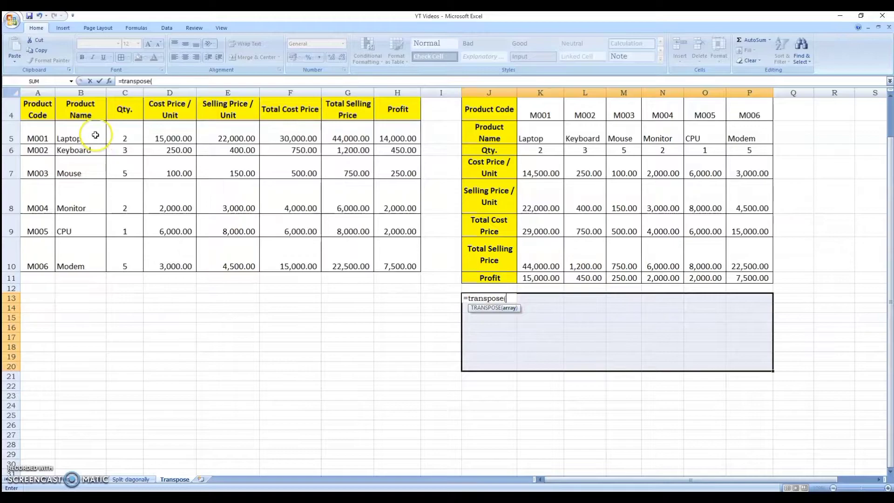
{"action": "left_click_drag", "start_coordinate": [42, 112], "coordinate": [394, 254]}
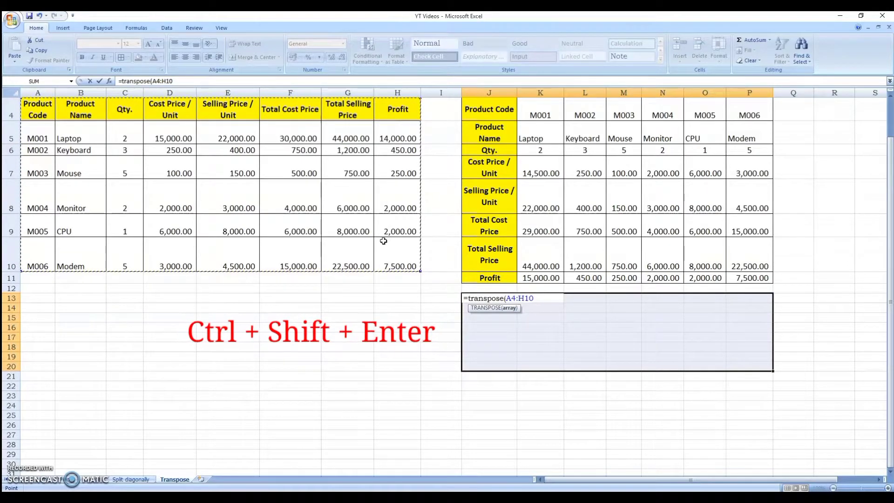
{"action": "key", "text": "ctrl+shift+Return"}
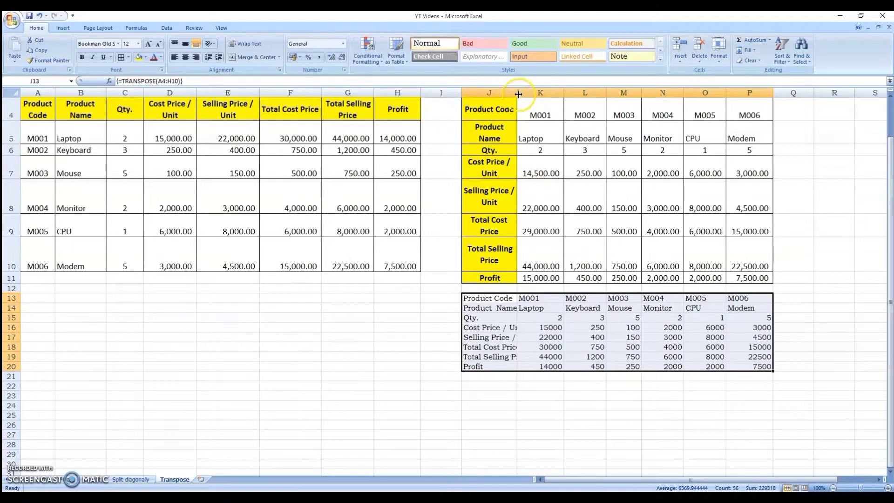
- Wrap the text of the row labels in J13:J20 of the TRANSPOSE formula table
{"action": "left_click", "coordinate": [666, 366]}
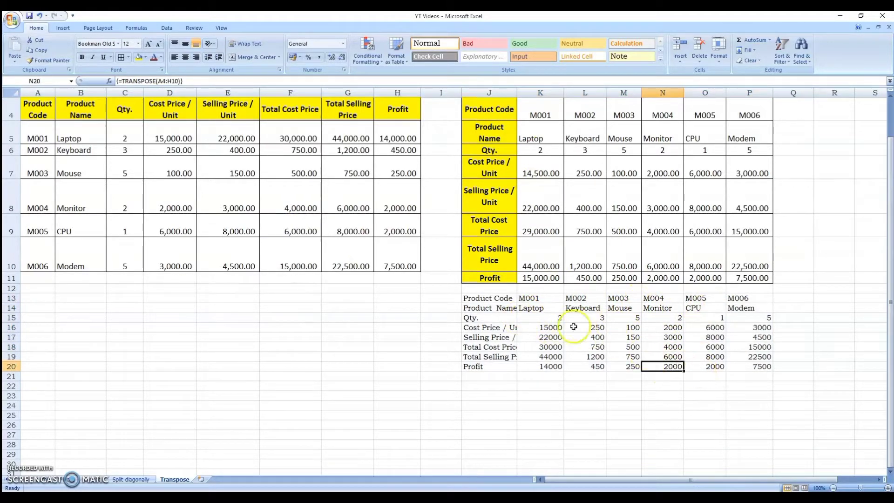
{"action": "left_click", "coordinate": [507, 299]}
{"action": "left_click", "coordinate": [511, 308]}
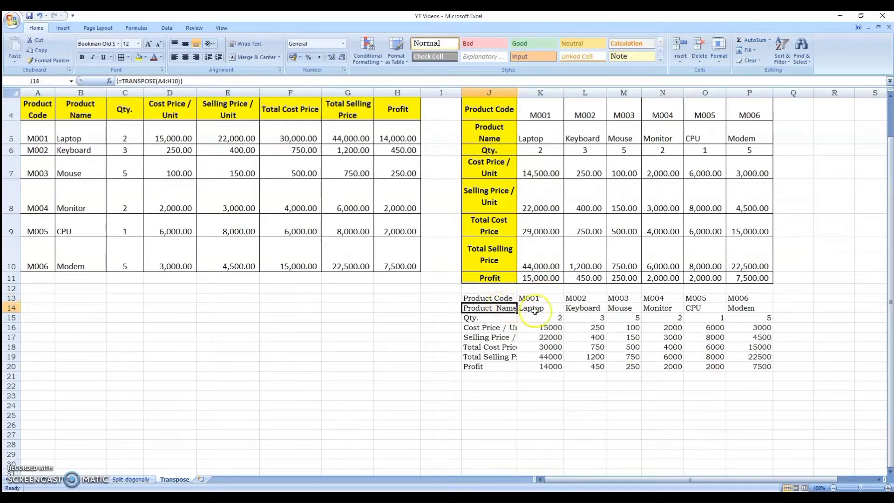
{"action": "left_click", "coordinate": [506, 319]}
{"action": "left_click", "coordinate": [498, 329]}
{"action": "left_click", "coordinate": [499, 338]}
{"action": "left_click_drag", "start_coordinate": [498, 299], "coordinate": [494, 367]}
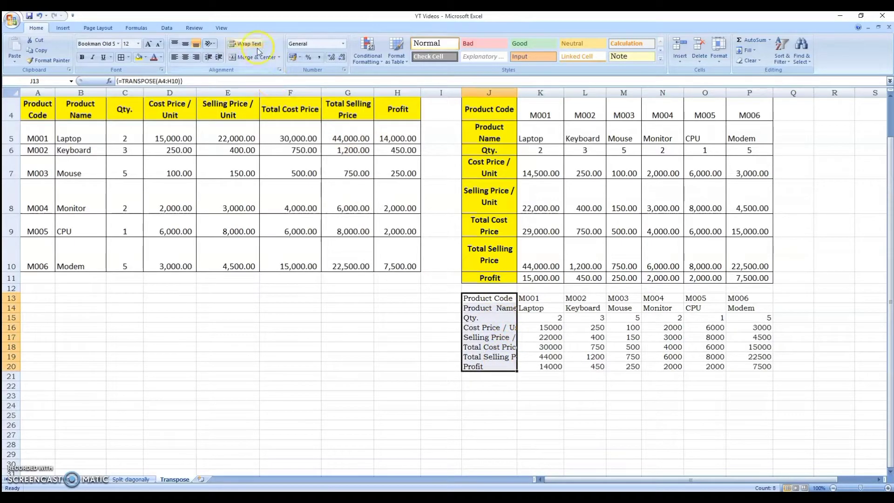
{"action": "left_click", "coordinate": [246, 44]}
{"action": "left_click", "coordinate": [549, 329]}
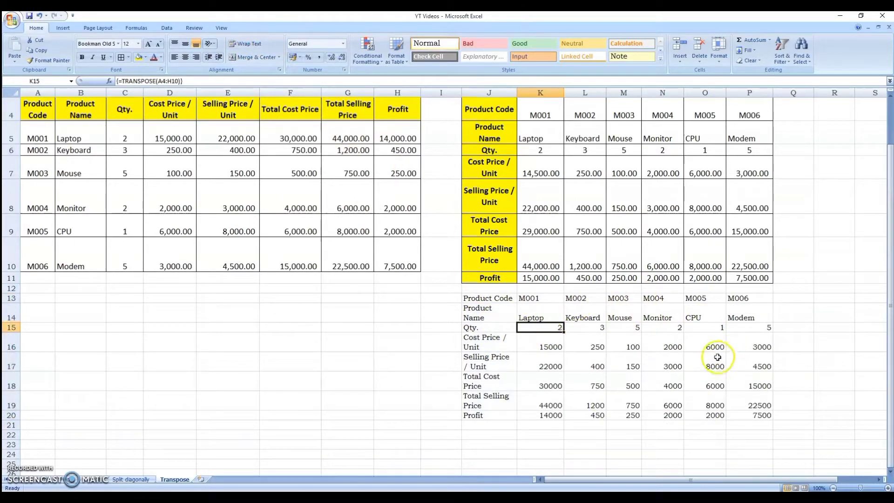
- Set the Laptop's cost price per unit in D5 of the original table to 14000 and check the corresponding cell in the TRANSPOSE table
{"action": "left_click", "coordinate": [529, 316]}
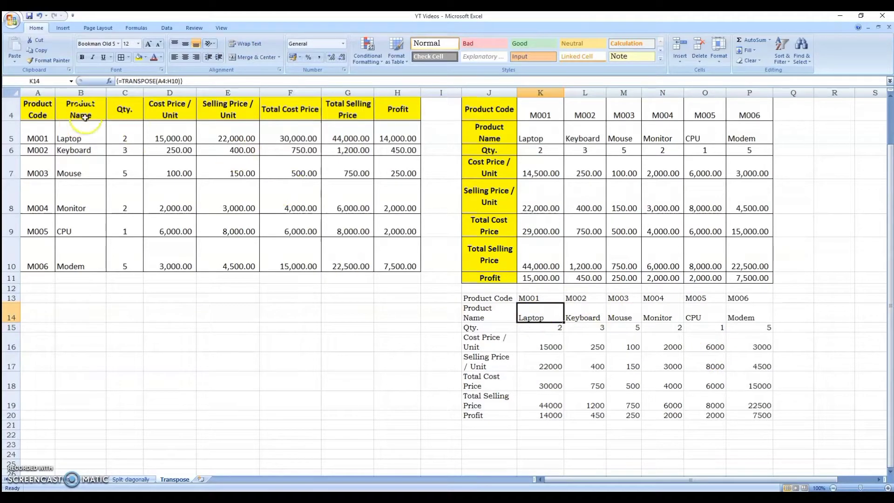
{"action": "left_click", "coordinate": [86, 134]}
{"action": "left_click", "coordinate": [153, 140]}
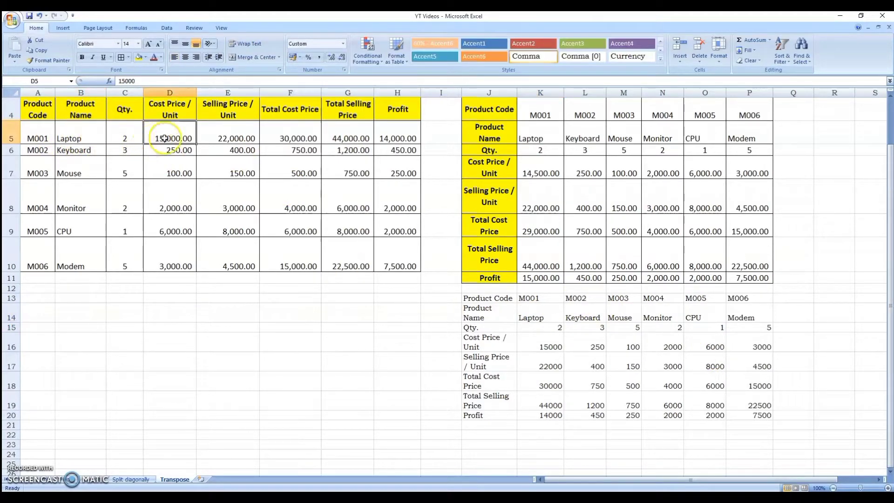
{"action": "type", "text": "14000"}
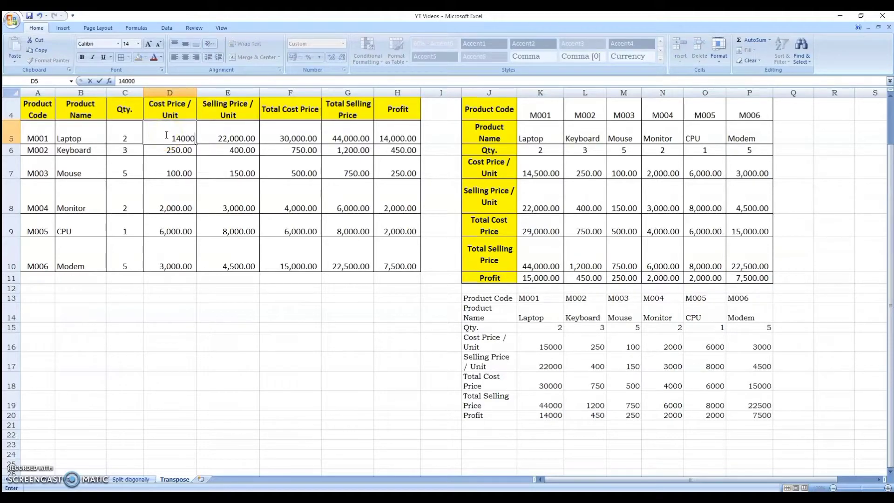
{"action": "key", "text": "Return"}
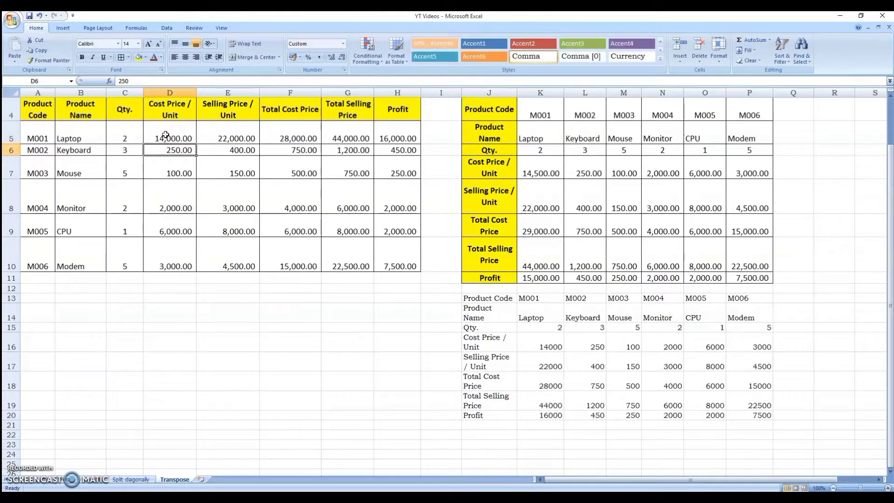
{"action": "left_click", "coordinate": [542, 345]}
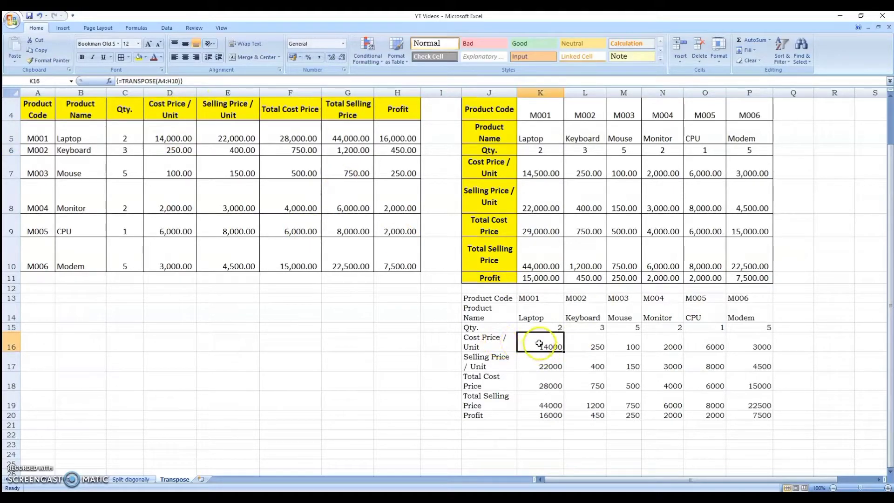
{"action": "left_click", "coordinate": [543, 374]}
{"action": "left_click", "coordinate": [546, 348]}
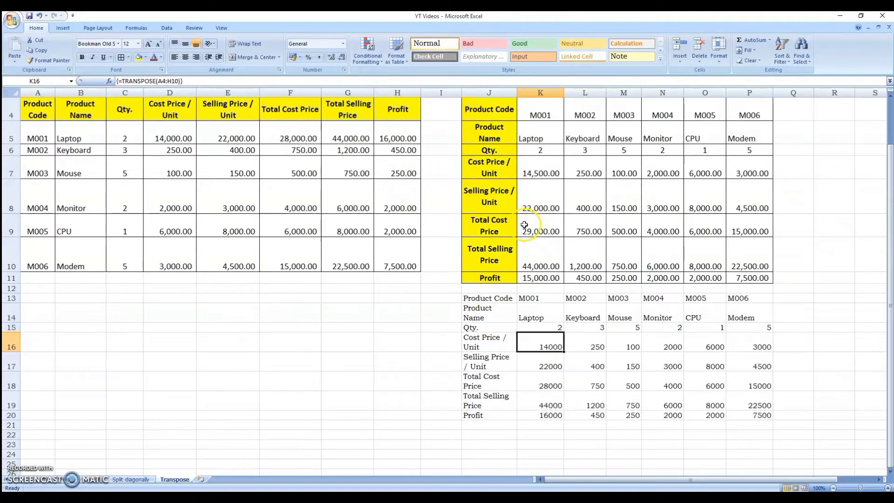
{"action": "scroll", "coordinate": [524, 225], "scroll_direction": "up", "scroll_amount": 1}
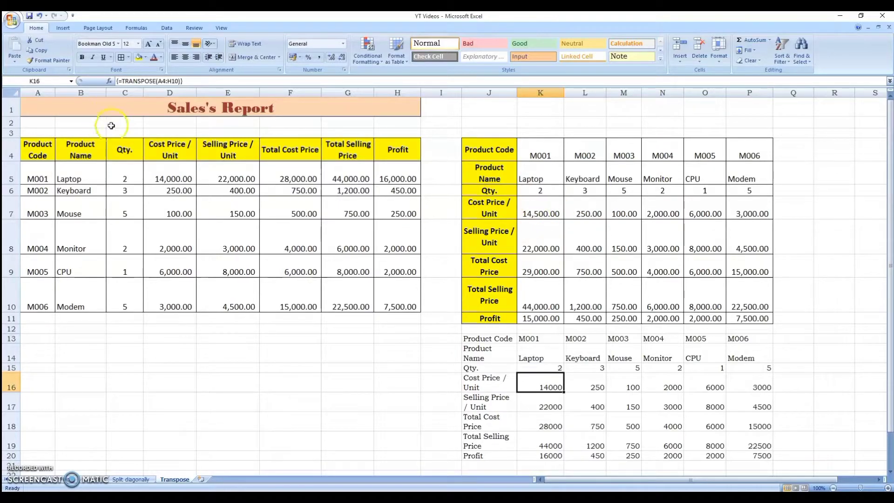
{"action": "left_click_drag", "start_coordinate": [39, 151], "coordinate": [398, 306]}
{"action": "scroll", "coordinate": [605, 335], "scroll_direction": "down", "scroll_amount": 1}
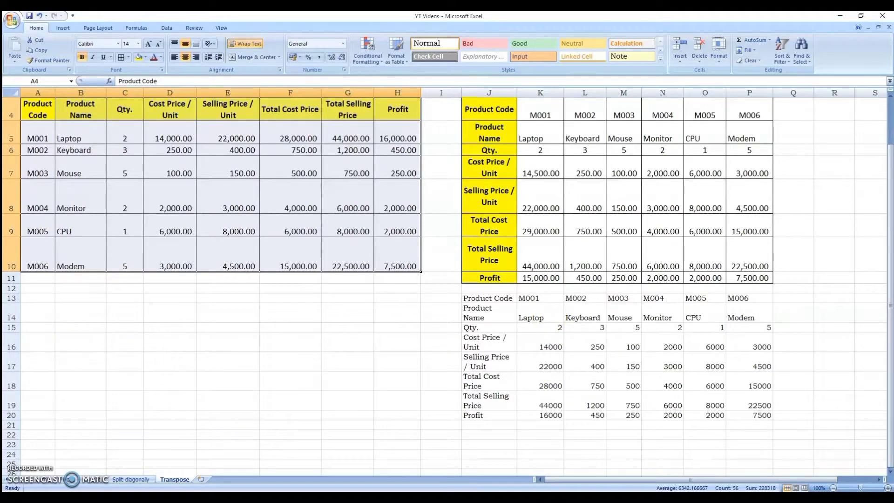
{"action": "left_click", "coordinate": [43, 346]}
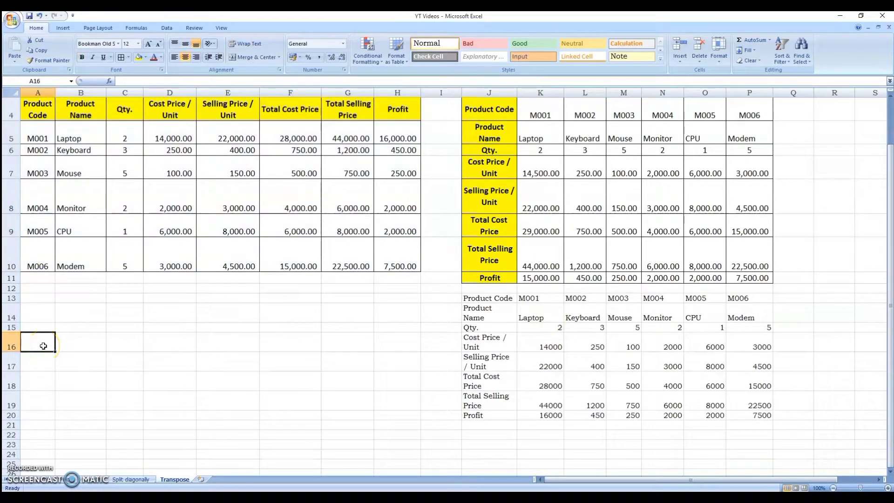
{"action": "right_click", "coordinate": [43, 343]}
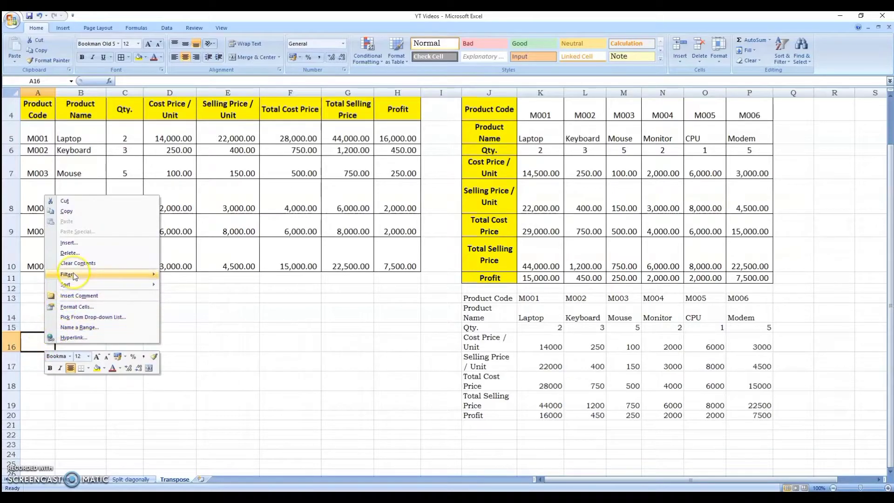
{"action": "left_click", "coordinate": [196, 301]}
{"action": "scroll", "coordinate": [50, 116], "scroll_direction": "up", "scroll_amount": 1}
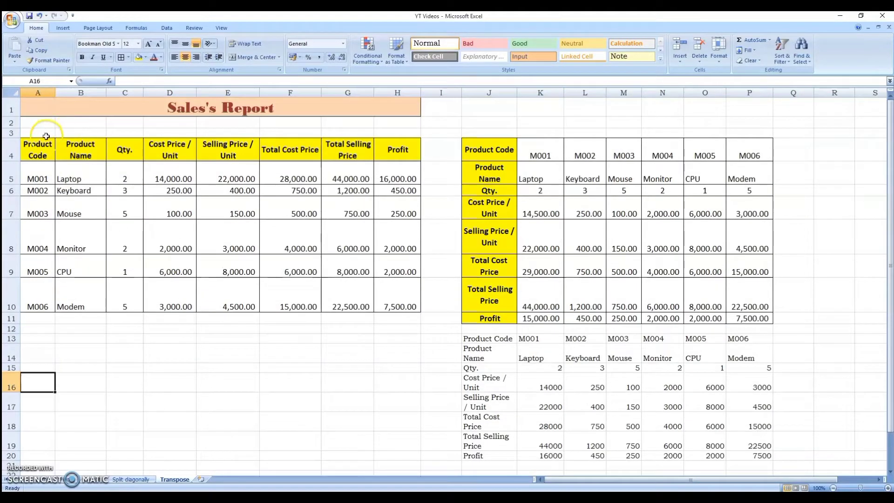
- Copy the original table A4:H10 and paste it as linked cells starting at A14, without transposing
{"action": "left_click_drag", "start_coordinate": [37, 145], "coordinate": [398, 302]}
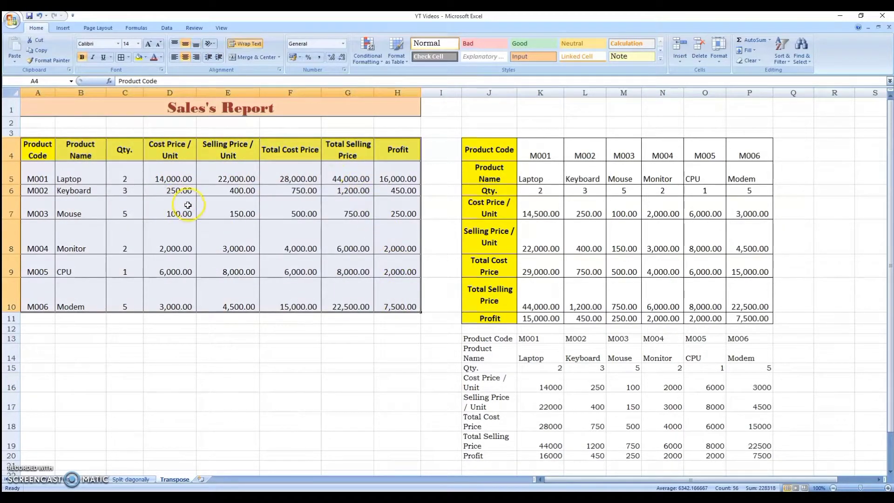
{"action": "right_click", "coordinate": [173, 204]}
{"action": "left_click", "coordinate": [190, 211]}
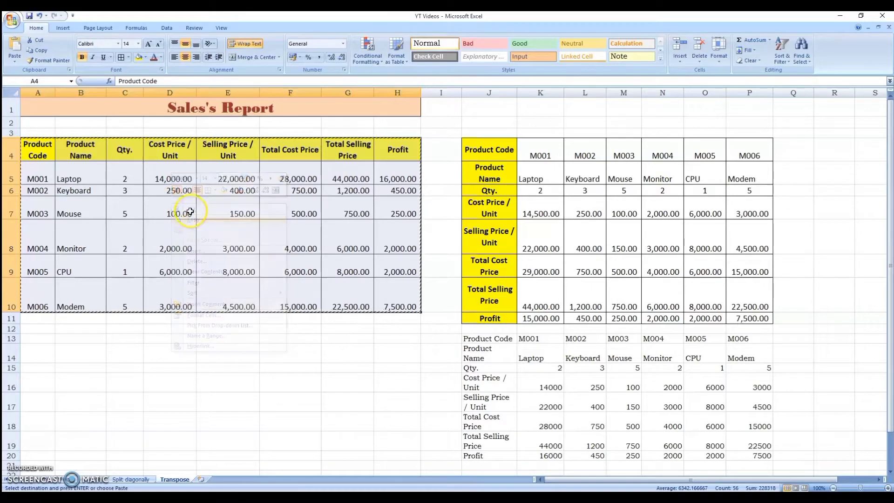
{"action": "left_click", "coordinate": [41, 353]}
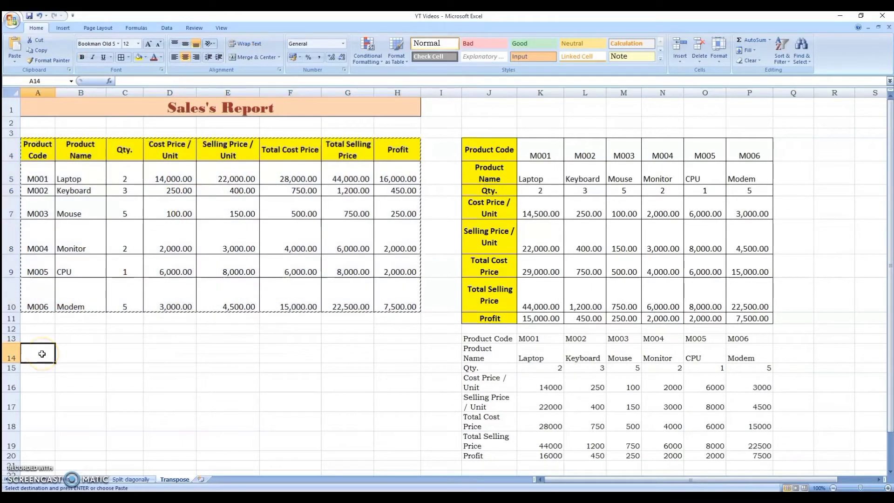
{"action": "right_click", "coordinate": [42, 353]}
{"action": "left_click", "coordinate": [68, 241]}
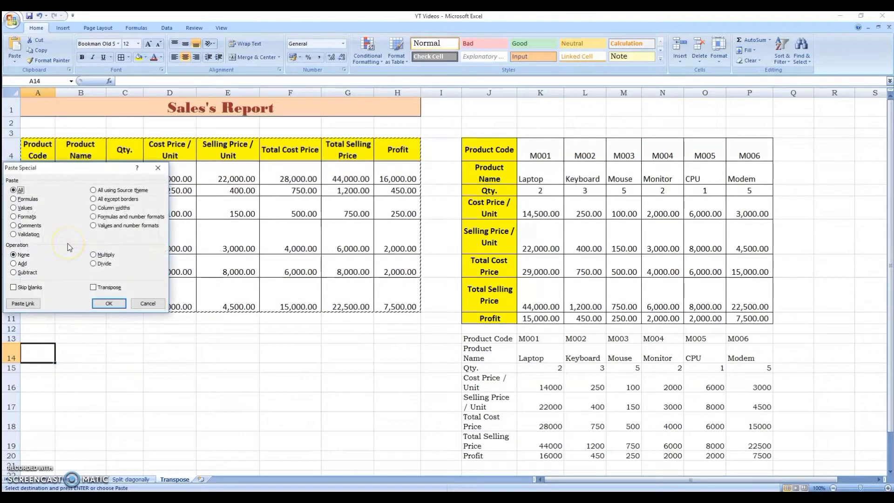
{"action": "left_click", "coordinate": [93, 287]}
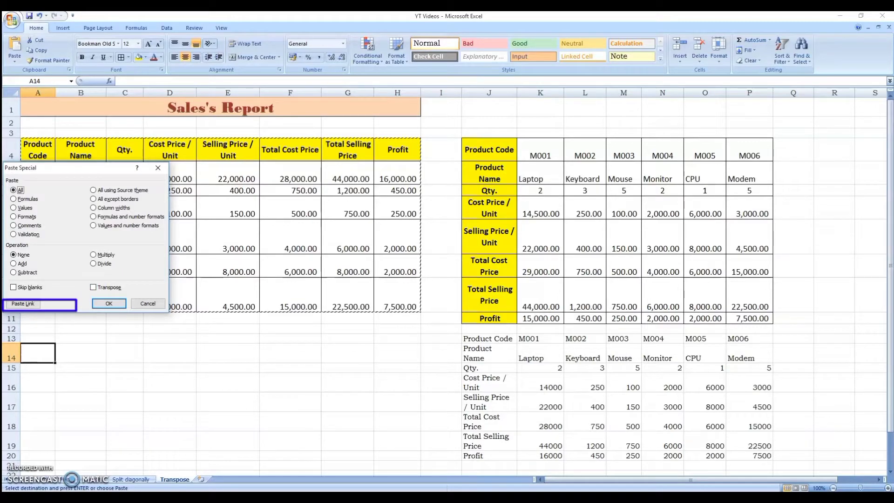
{"action": "left_click", "coordinate": [38, 305]}
{"action": "scroll", "coordinate": [157, 322], "scroll_direction": "down", "scroll_amount": 1}
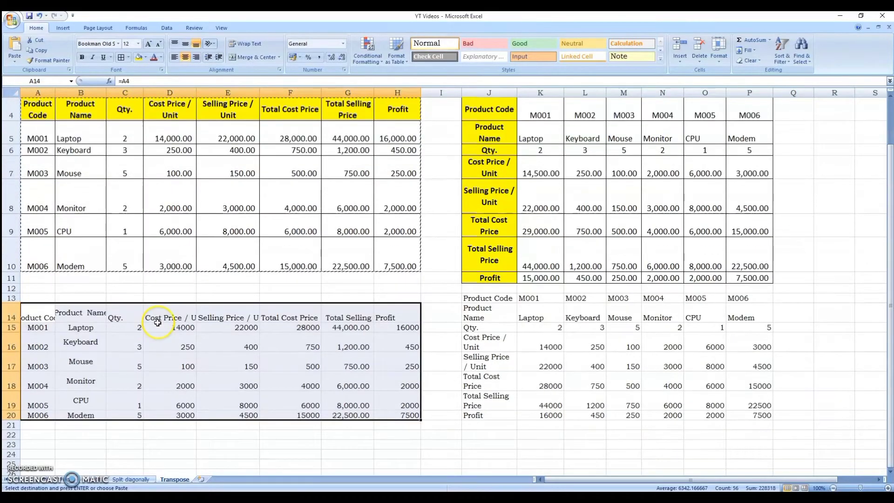
- Examine the cell references behind the headers in row 14 and the cost prices in column D of the linked copy
{"action": "left_click", "coordinate": [89, 315]}
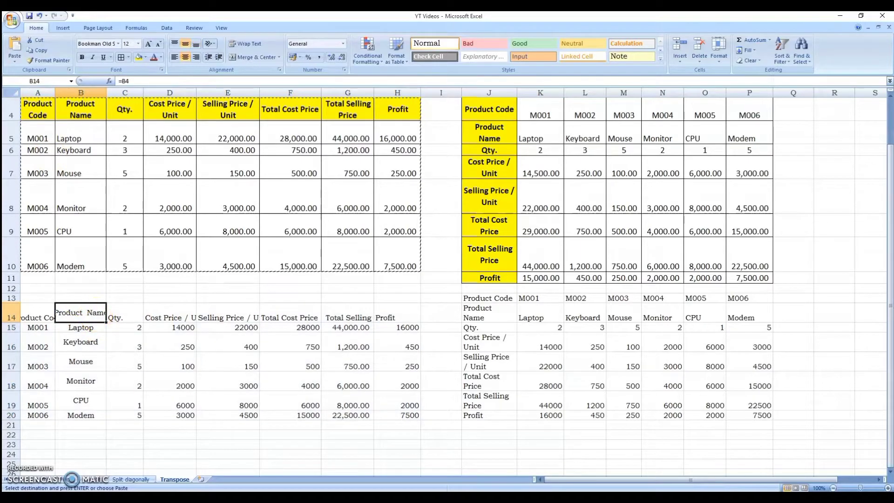
{"action": "left_click", "coordinate": [44, 318]}
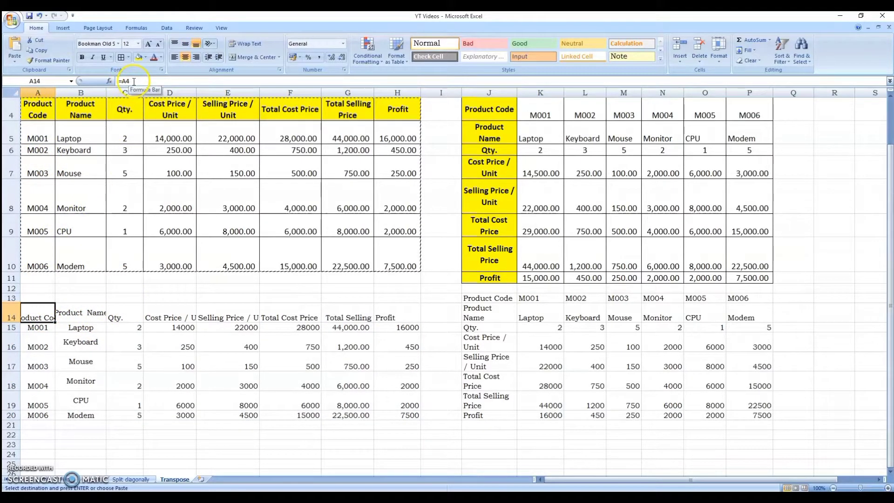
{"action": "left_click", "coordinate": [90, 307]}
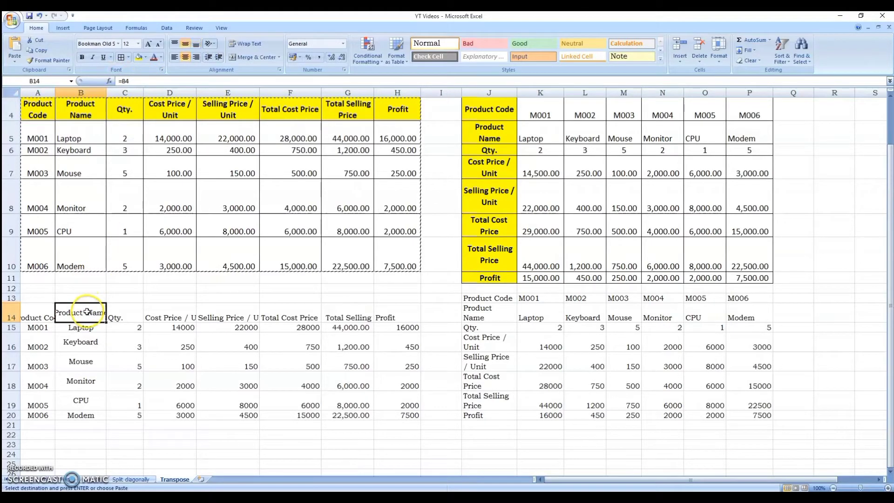
{"action": "left_click", "coordinate": [125, 312]}
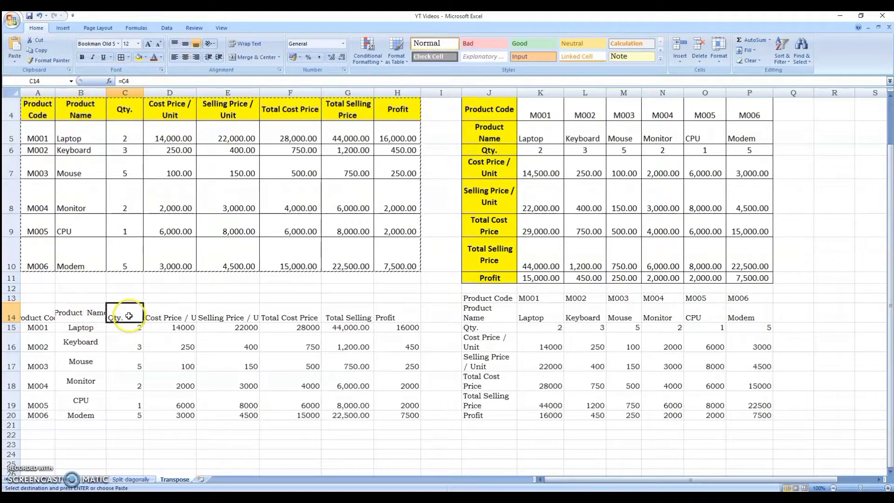
{"action": "left_click", "coordinate": [161, 314]}
{"action": "left_click", "coordinate": [228, 312]}
{"action": "left_click", "coordinate": [262, 315]}
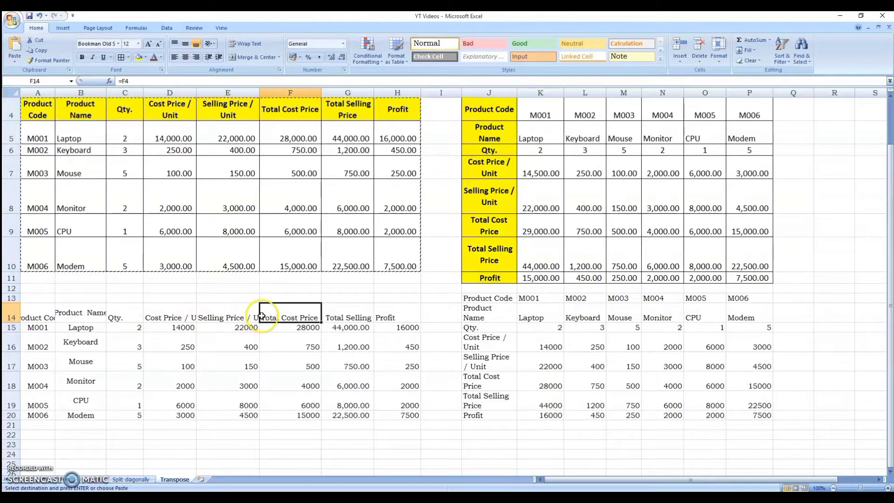
{"action": "left_click", "coordinate": [206, 357]}
{"action": "left_click", "coordinate": [182, 346]}
{"action": "left_click", "coordinate": [187, 375]}
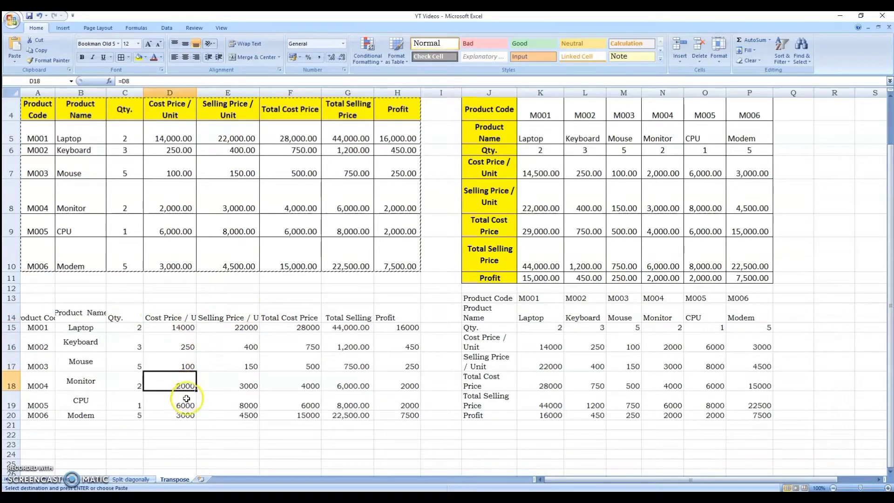
{"action": "left_click", "coordinate": [185, 395]}
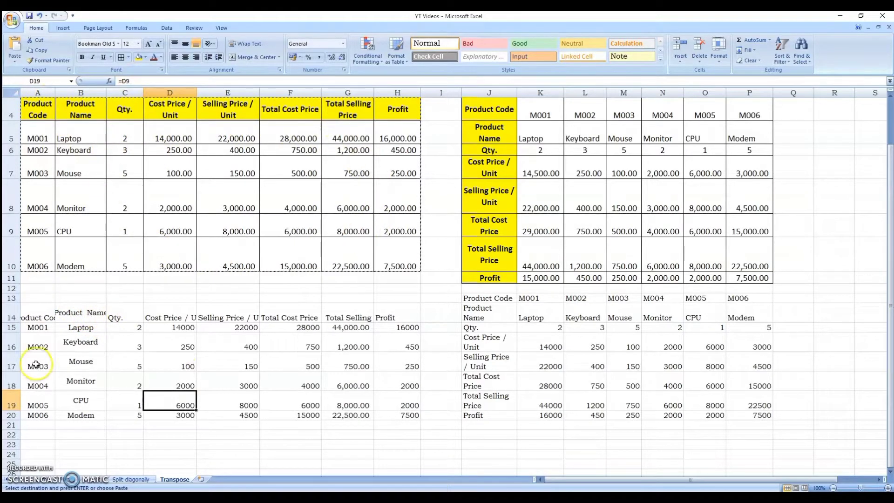
- Set the Laptop's cost price per unit in D5 of the original table to 15000 and check cell D15 in the linked copy
{"action": "left_click", "coordinate": [165, 137]}
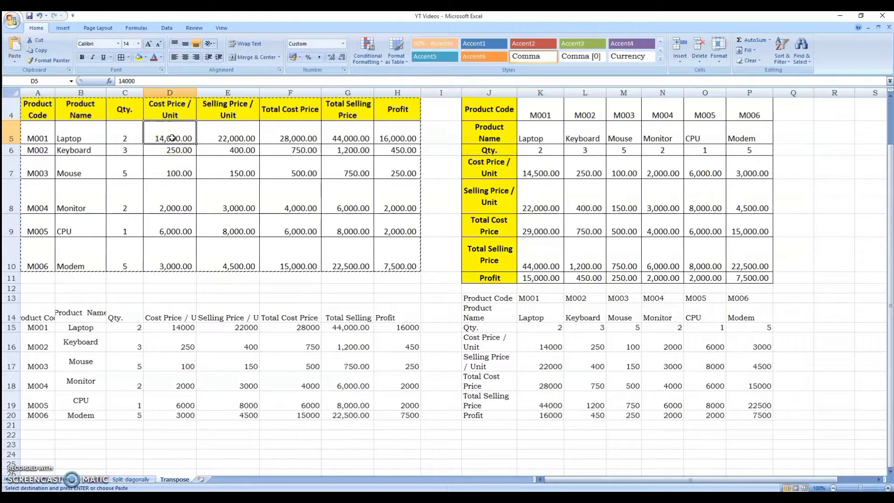
{"action": "type", "text": "15,"}
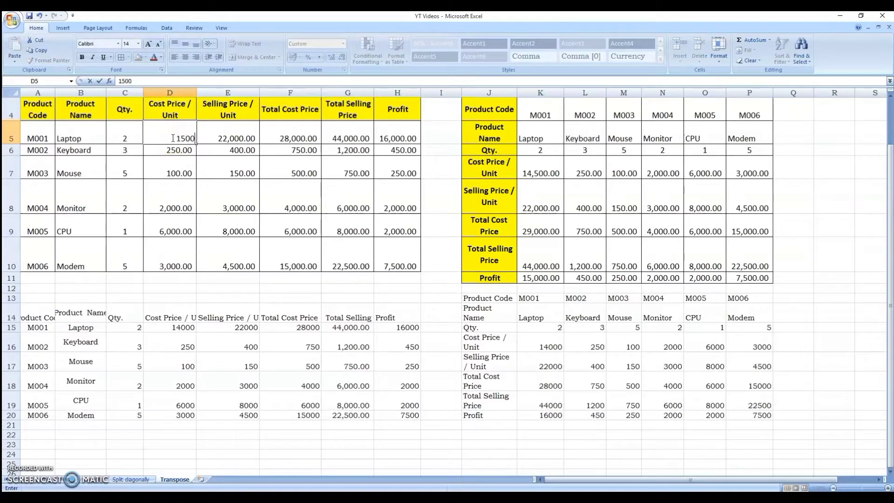
{"action": "type", "text": "000"}
{"action": "key", "text": "Return"}
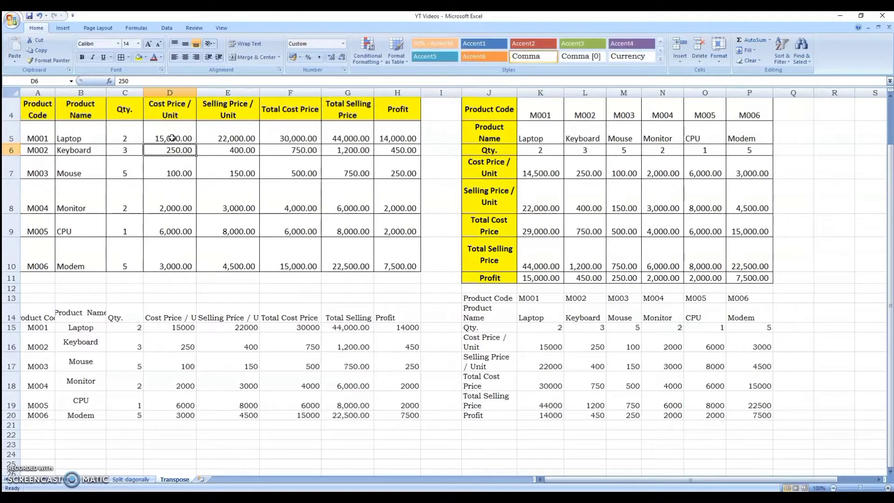
{"action": "left_click", "coordinate": [179, 327]}
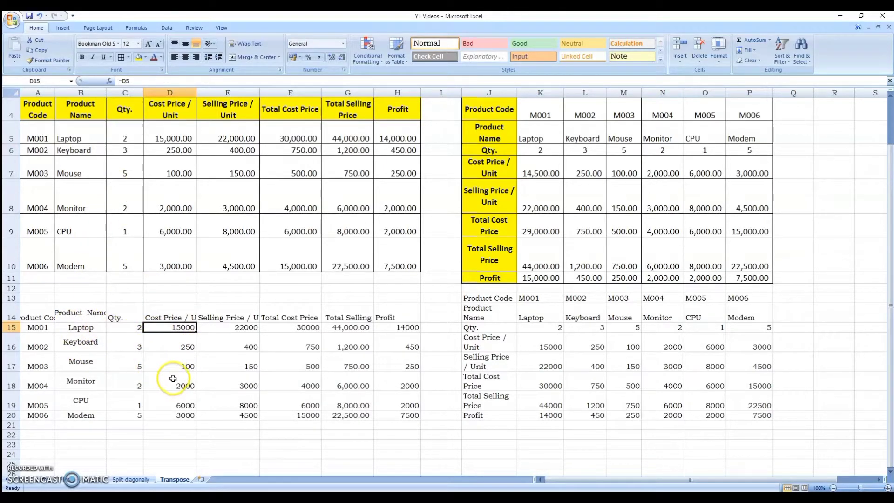
{"action": "scroll", "coordinate": [130, 331], "scroll_direction": "down", "scroll_amount": 1}
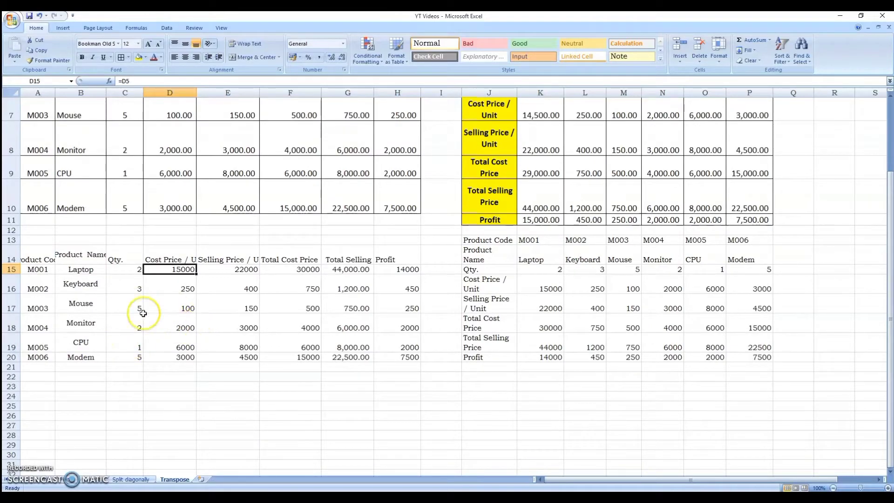
{"action": "left_click_drag", "start_coordinate": [37, 256], "coordinate": [405, 349]}
{"action": "key", "text": "ctrl+c"}
{"action": "scroll", "coordinate": [183, 205], "scroll_direction": "down", "scroll_amount": 1}
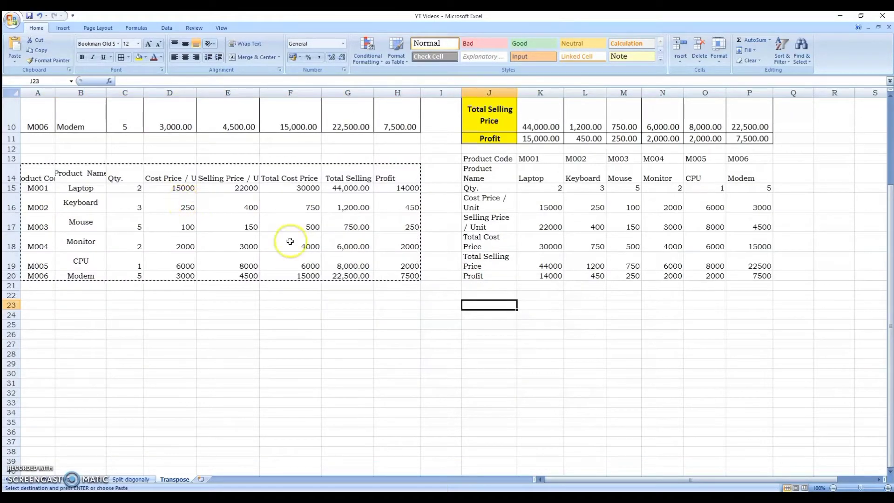
{"action": "left_click", "coordinate": [382, 315]}
{"action": "key", "text": "Escape"}
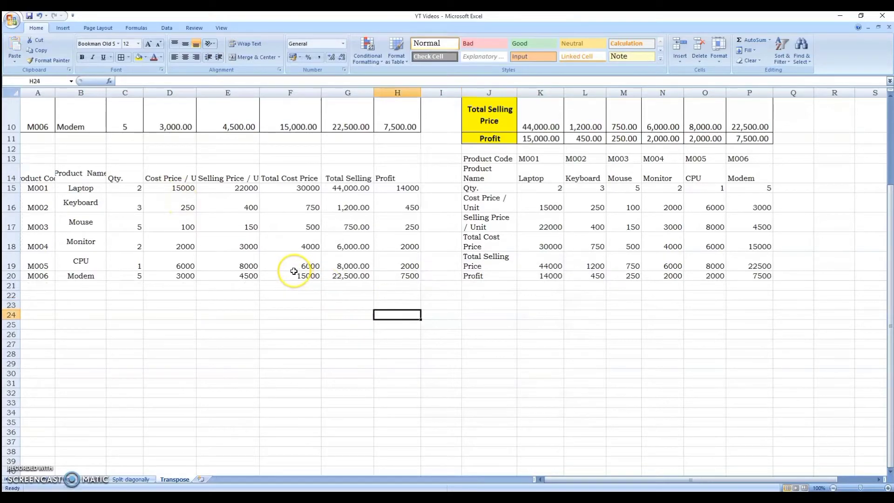
- Replace every "=" with "#" in the linked copy A14:H20 so its formulas turn into plain text
{"action": "left_click", "coordinate": [39, 177]}
{"action": "left_click_drag", "start_coordinate": [40, 177], "coordinate": [393, 275]}
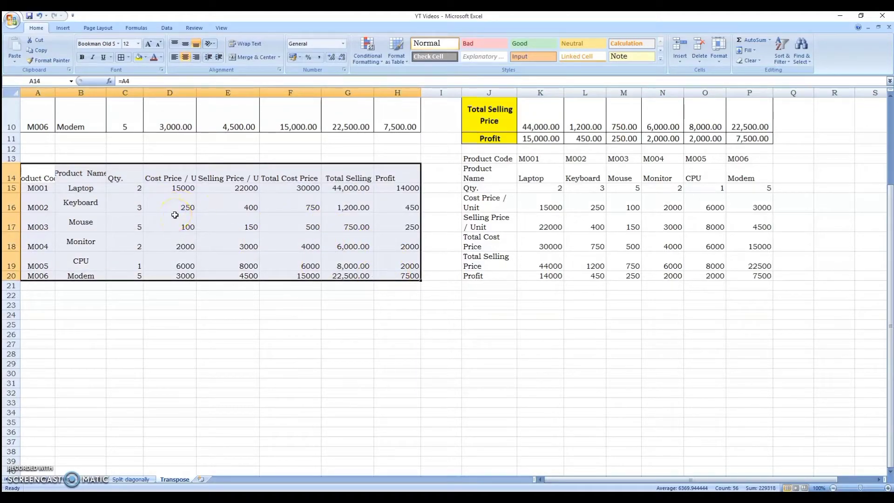
{"action": "key", "text": "ctrl+h"}
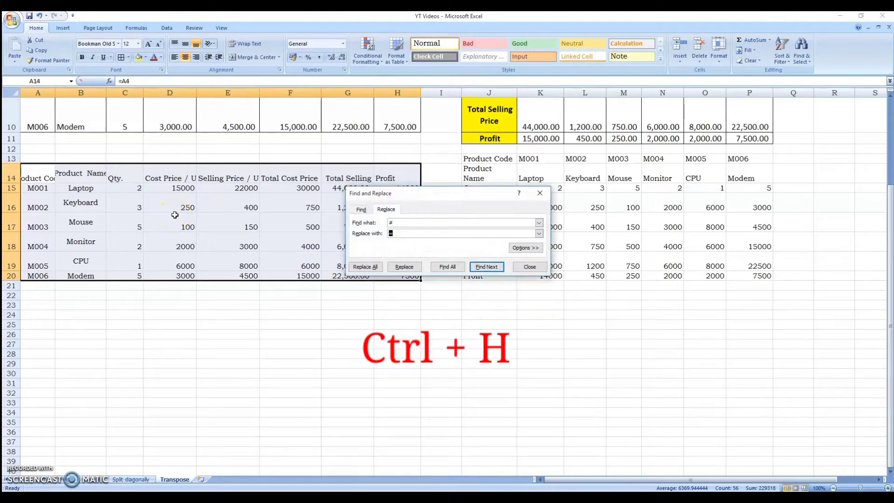
{"action": "left_click", "coordinate": [398, 224]}
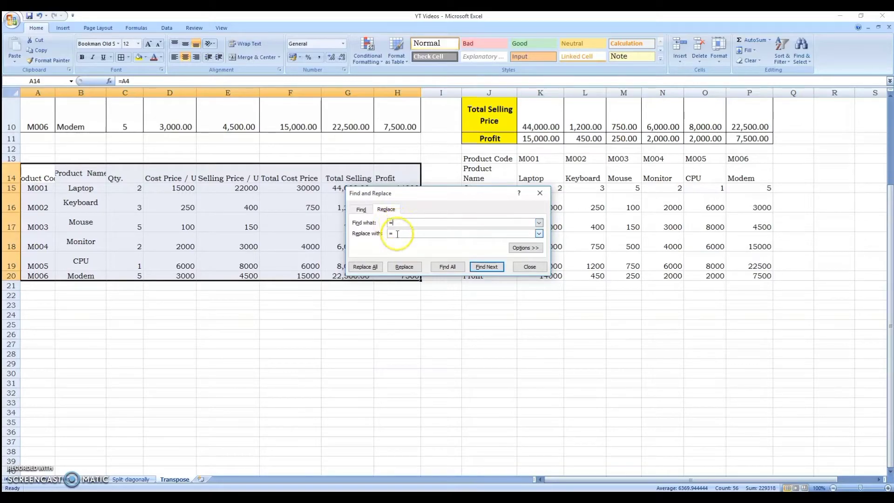
{"action": "key", "text": "Tab"}
{"action": "type", "text": "#"}
{"action": "left_click", "coordinate": [485, 269]}
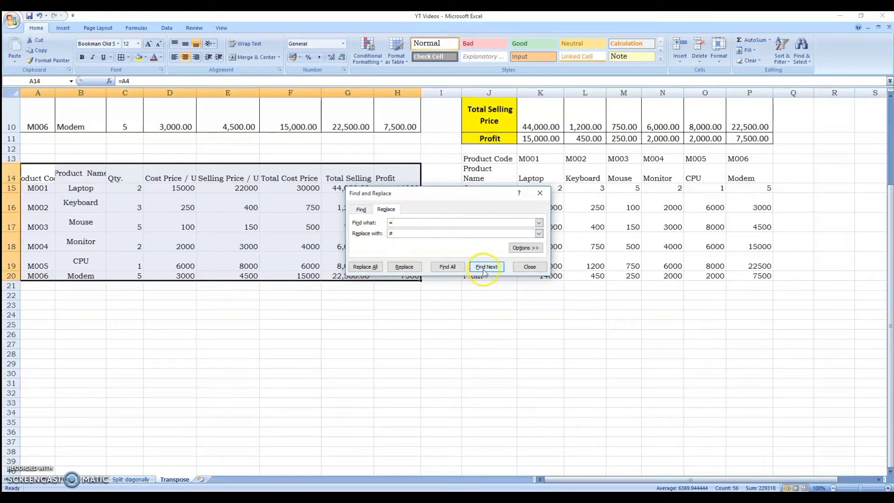
{"action": "left_click", "coordinate": [365, 266]}
{"action": "left_click", "coordinate": [448, 280]}
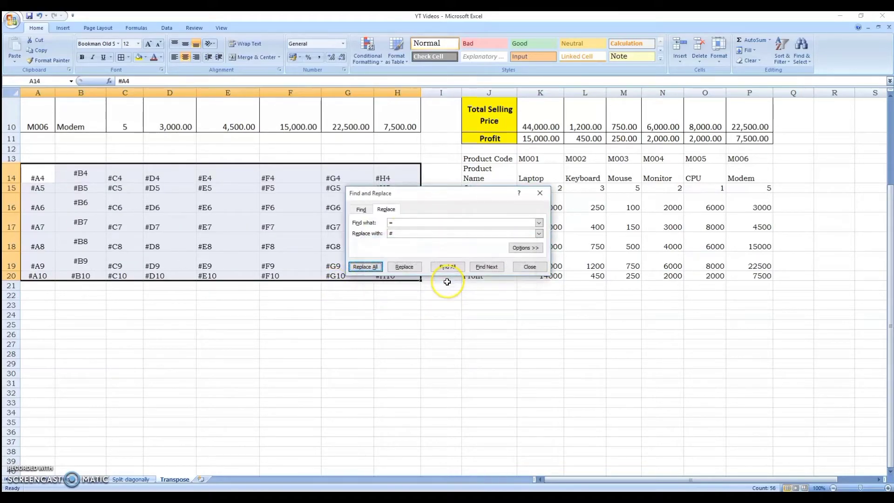
{"action": "left_click", "coordinate": [529, 266]}
{"action": "left_click", "coordinate": [363, 296]}
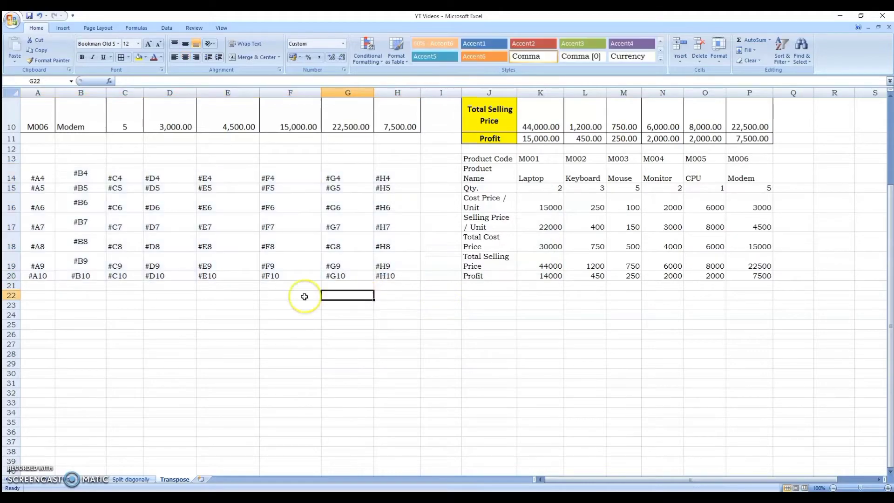
- Check the converted text in A14:C14, and copy A14:H20 and paste it transposed starting at A23
{"action": "left_click", "coordinate": [47, 176]}
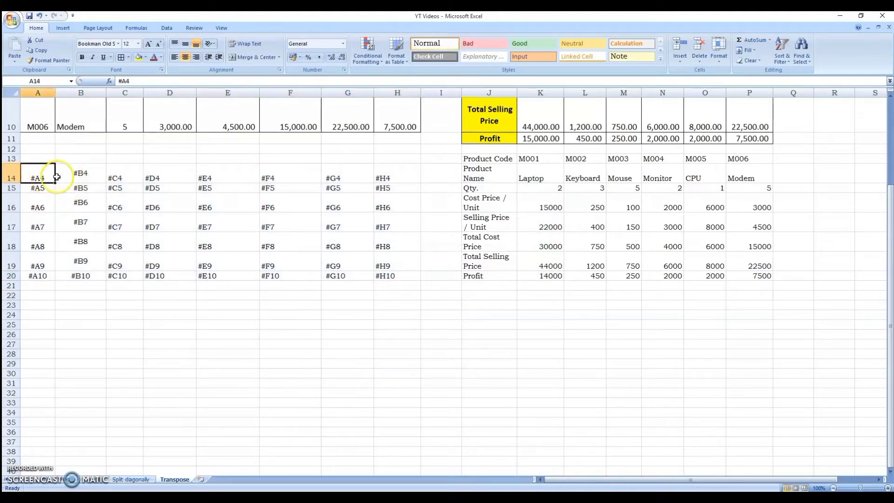
{"action": "left_click", "coordinate": [74, 175]}
{"action": "left_click", "coordinate": [120, 177]}
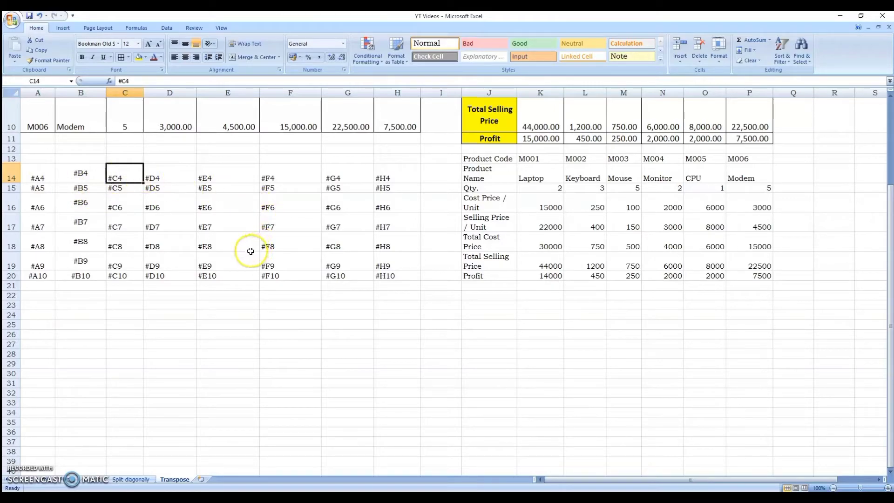
{"action": "left_click_drag", "start_coordinate": [39, 176], "coordinate": [380, 274]}
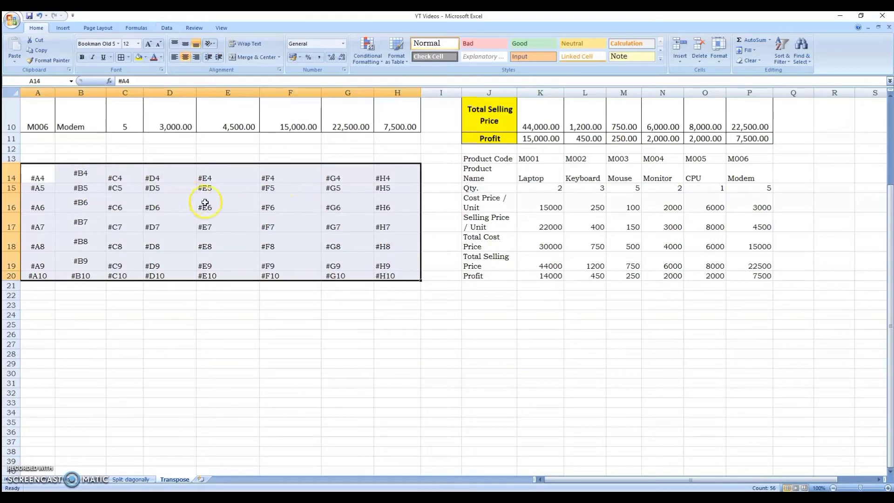
{"action": "key", "text": "ctrl+c"}
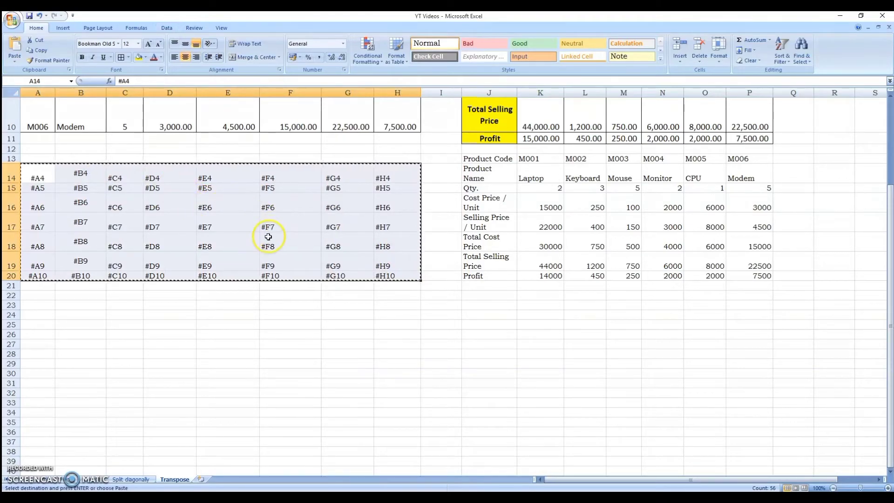
{"action": "left_click", "coordinate": [39, 306]}
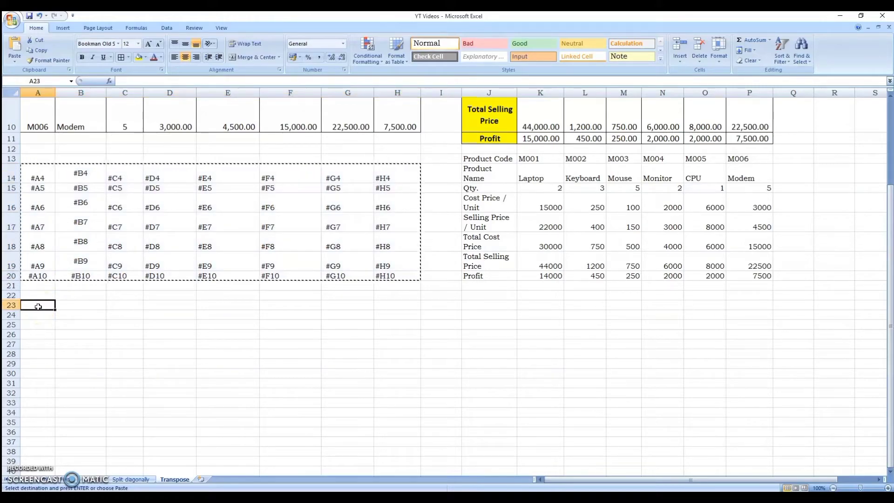
{"action": "right_click", "coordinate": [41, 307]}
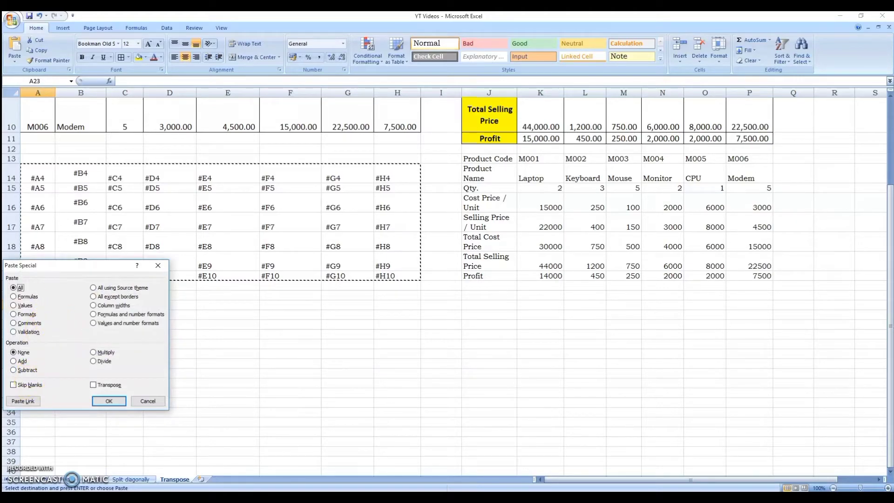
{"action": "left_click", "coordinate": [93, 385]}
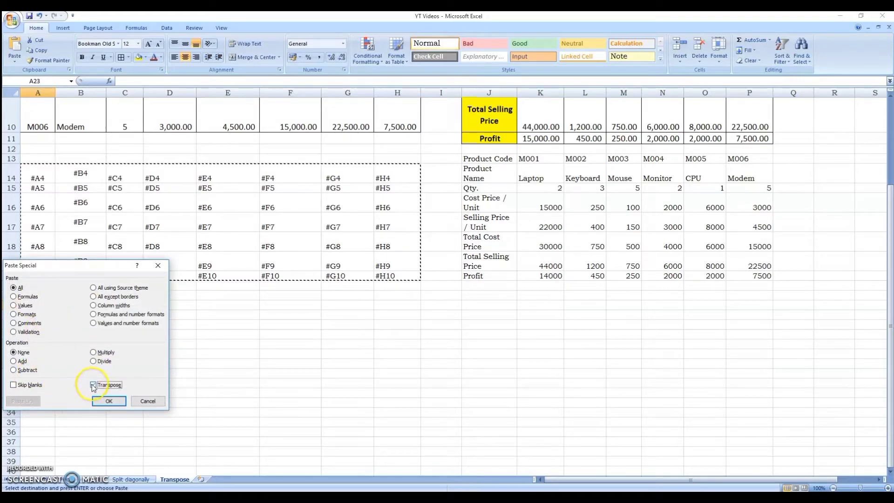
{"action": "left_click", "coordinate": [109, 402]}
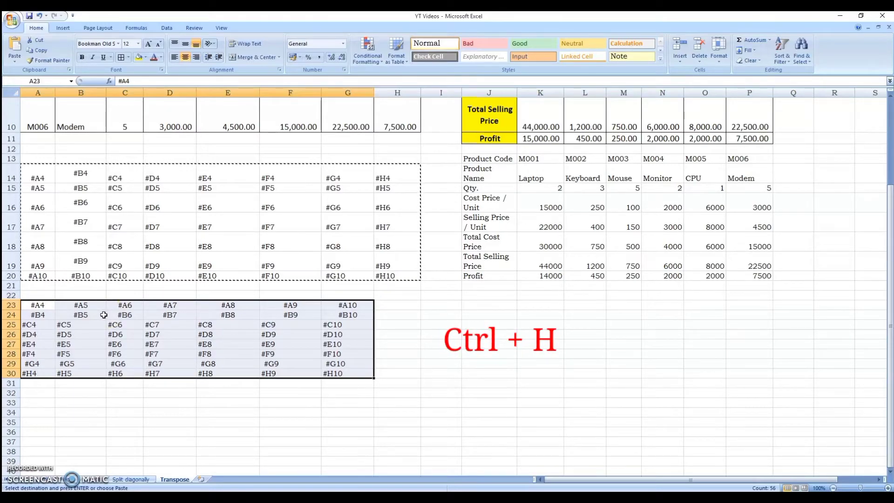
- Replace every "#" with "=" in the transposed block A23:G30 and autofit the width of column C
{"action": "key", "text": "ctrl+h"}
{"action": "left_click", "coordinate": [371, 243]}
{"action": "left_click_drag", "start_coordinate": [398, 224], "coordinate": [388, 224]}
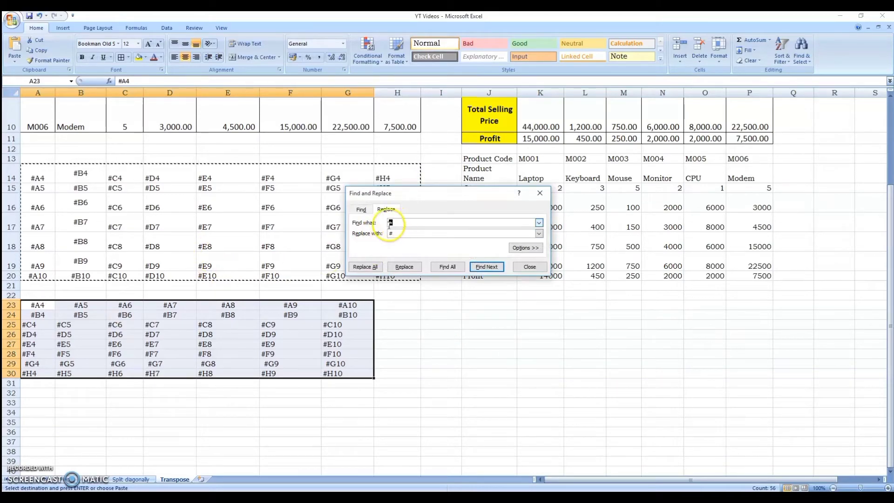
{"action": "type", "text": "#"}
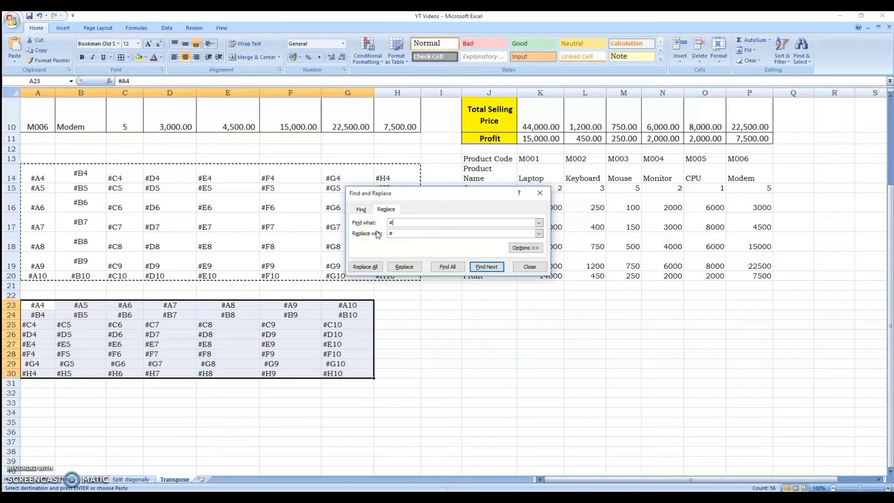
{"action": "left_click_drag", "start_coordinate": [395, 234], "coordinate": [390, 234]}
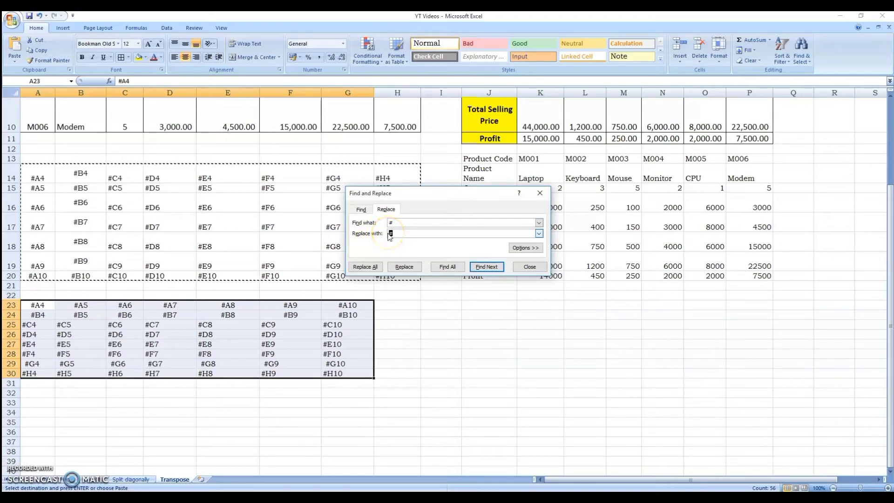
{"action": "type", "text": "="}
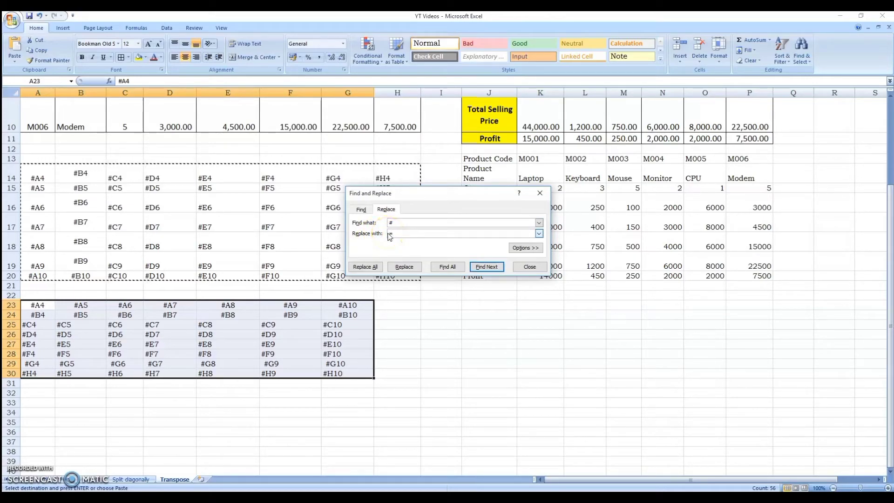
{"action": "left_click", "coordinate": [482, 267]}
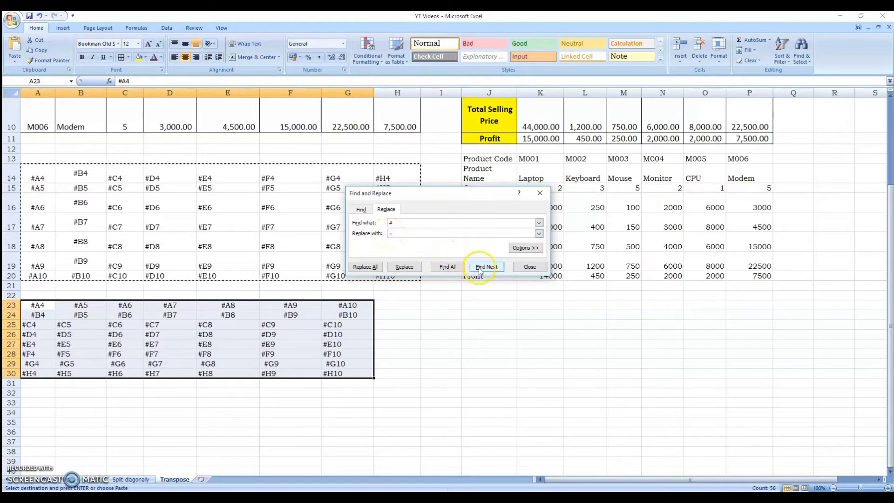
{"action": "left_click", "coordinate": [367, 268]}
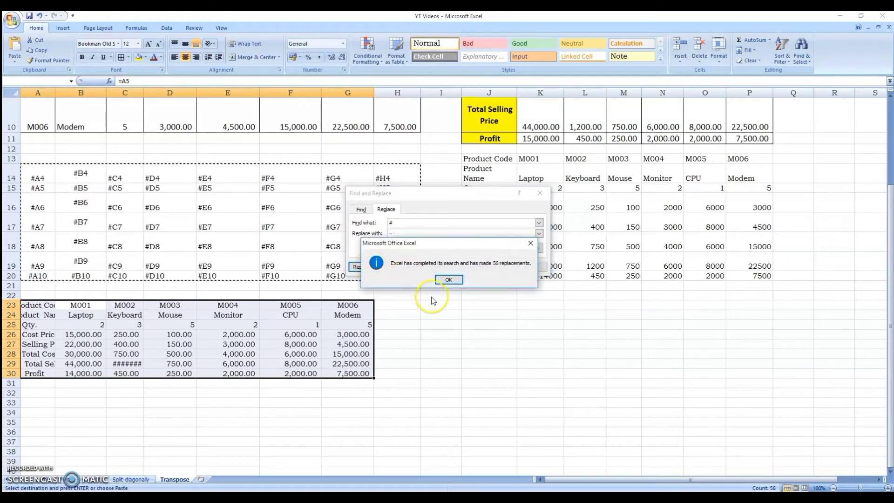
{"action": "left_click", "coordinate": [448, 279]}
{"action": "left_click", "coordinate": [526, 268]}
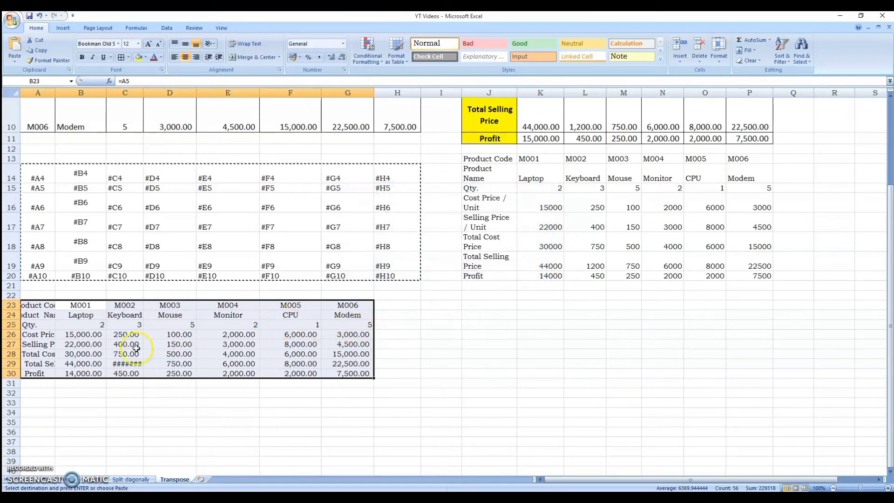
{"action": "double_click", "coordinate": [142, 94]}
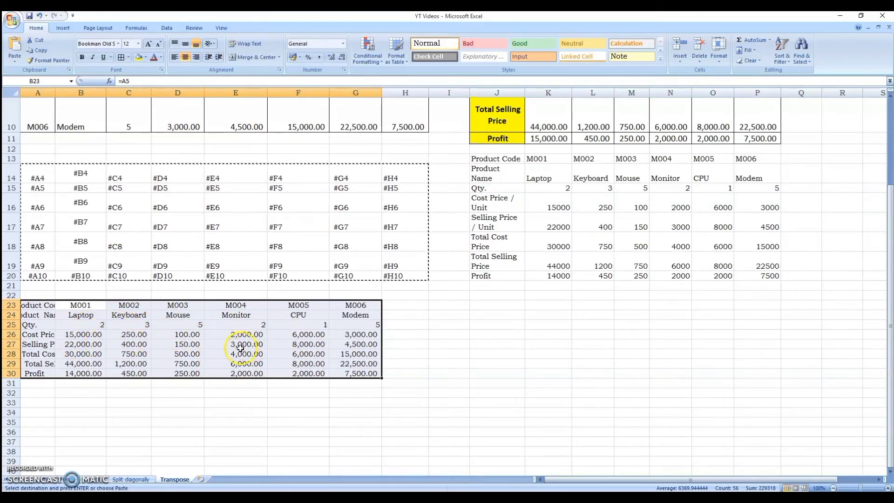
- Set the Keyboard's cost price per unit in D6 of the original table to 200 and check cell C26 in the transposed linked table
{"action": "scroll", "coordinate": [240, 348], "scroll_direction": "up", "scroll_amount": 3}
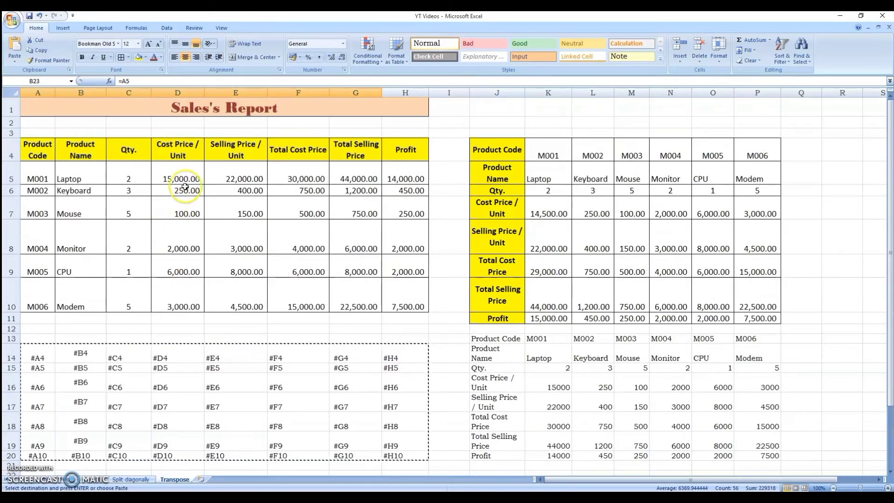
{"action": "scroll", "coordinate": [206, 282], "scroll_direction": "down", "scroll_amount": 4}
{"action": "left_click", "coordinate": [135, 279]}
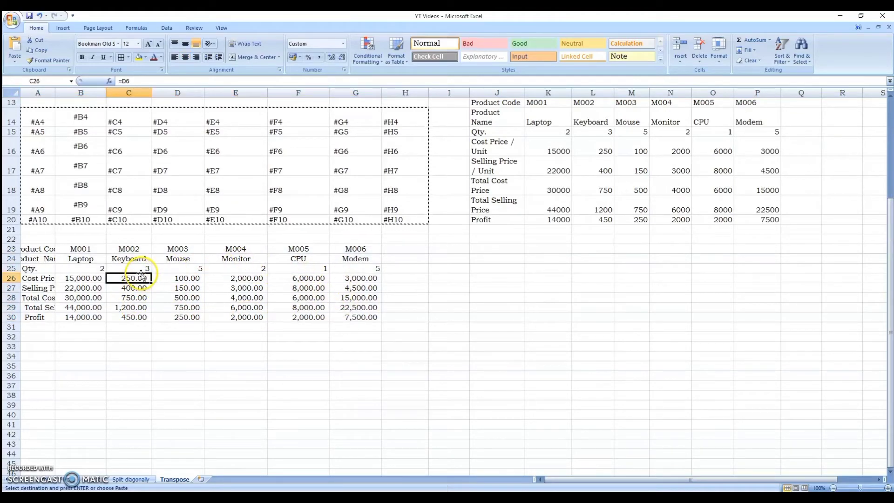
{"action": "scroll", "coordinate": [131, 261], "scroll_direction": "up", "scroll_amount": 3}
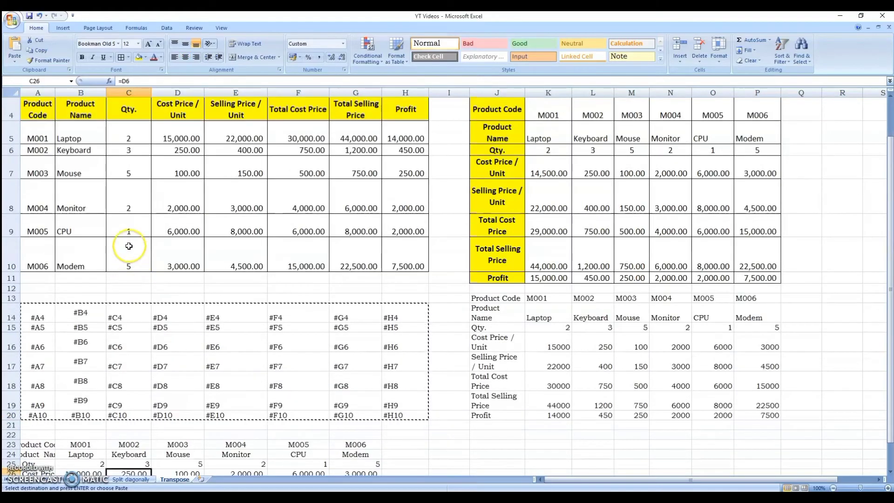
{"action": "left_click", "coordinate": [189, 150]}
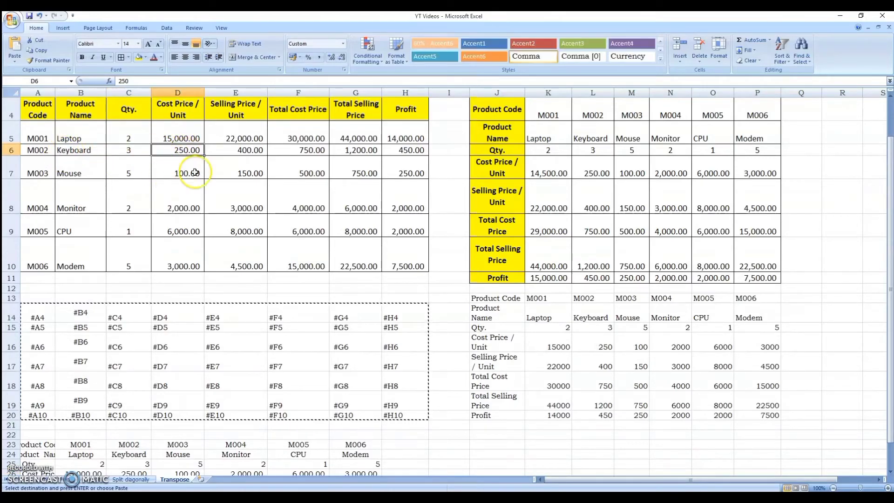
{"action": "type", "text": "2"}
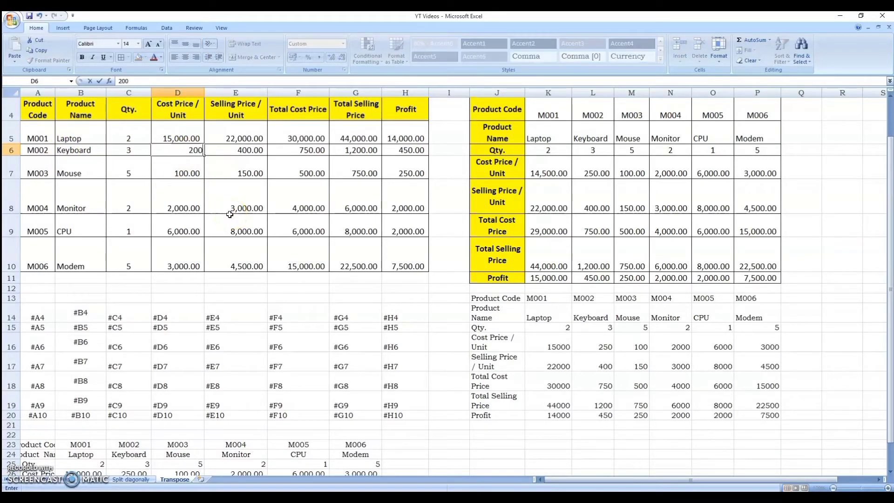
{"action": "key", "text": "Return"}
{"action": "scroll", "coordinate": [251, 242], "scroll_direction": "down", "scroll_amount": 3}
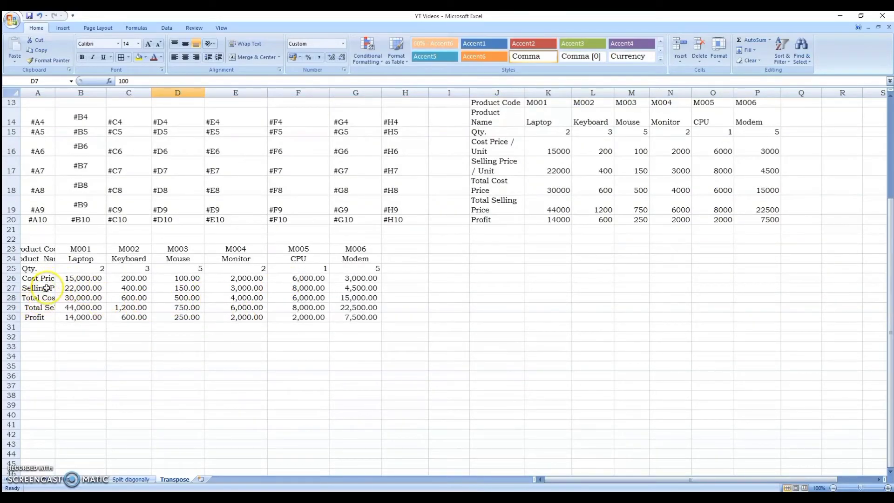
{"action": "left_click", "coordinate": [140, 261]}
{"action": "left_click", "coordinate": [135, 279]}
{"action": "left_click", "coordinate": [367, 288]}
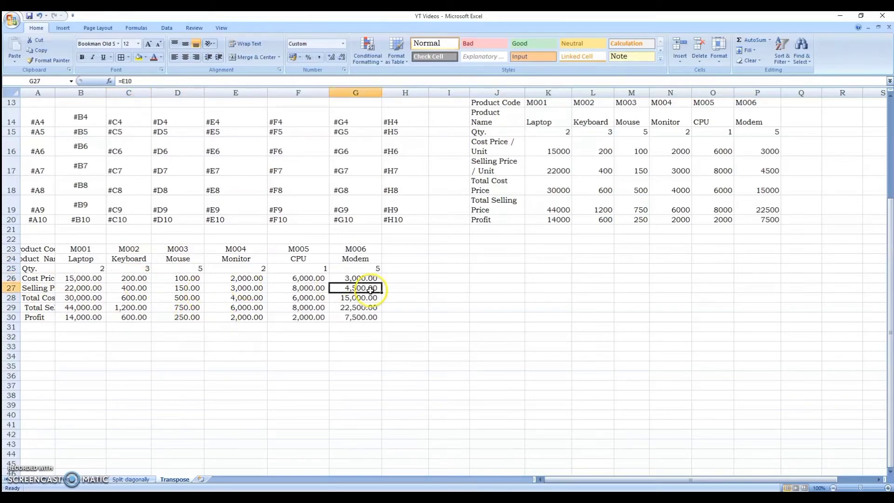
- Compare the original table with the pasted transposed table, the TRANSPOSE formula table and the transposed linked table below
{"action": "scroll", "coordinate": [307, 334], "scroll_direction": "up", "scroll_amount": 2}
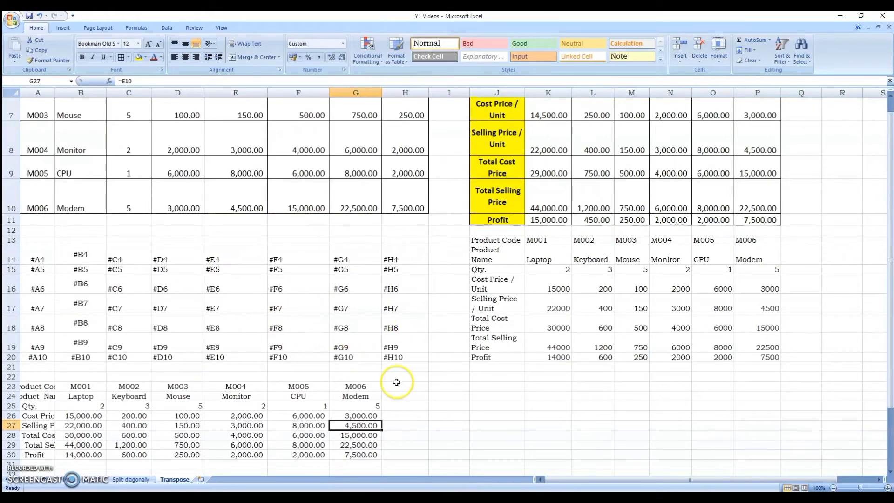
{"action": "scroll", "coordinate": [398, 379], "scroll_direction": "down", "scroll_amount": 1}
{"action": "scroll", "coordinate": [334, 343], "scroll_direction": "up", "scroll_amount": 2}
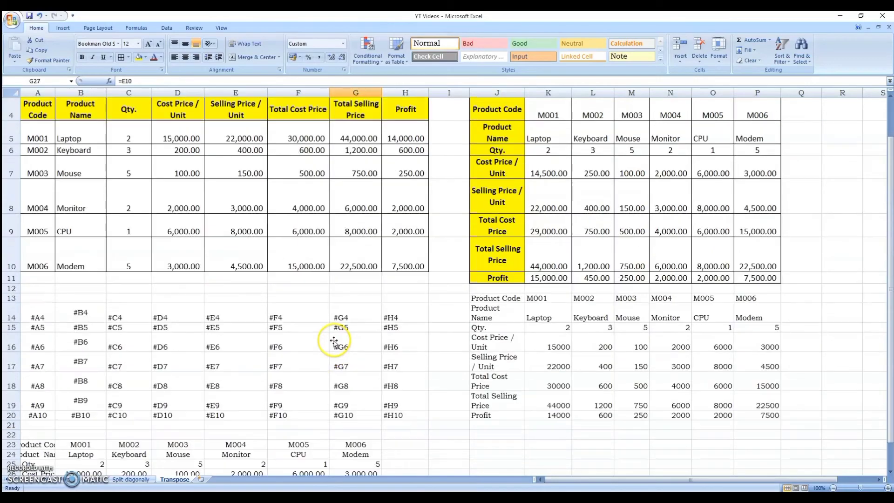
{"action": "left_click", "coordinate": [337, 198]}
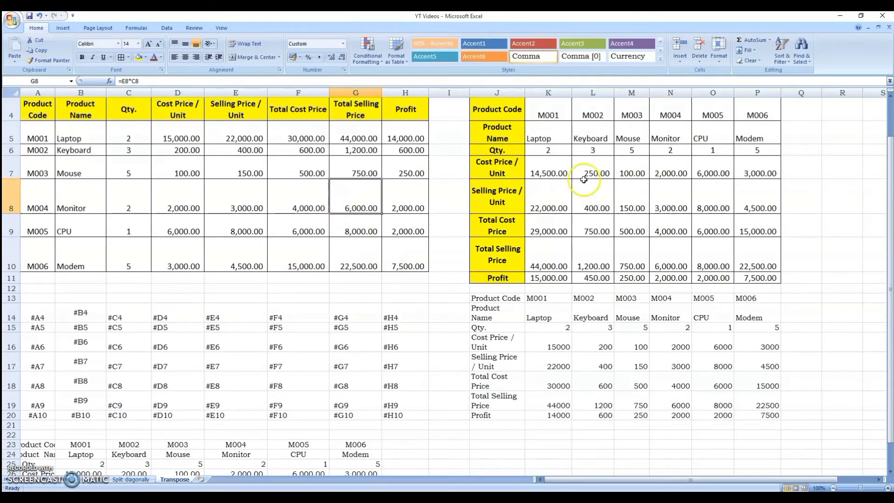
{"action": "left_click", "coordinate": [572, 191]}
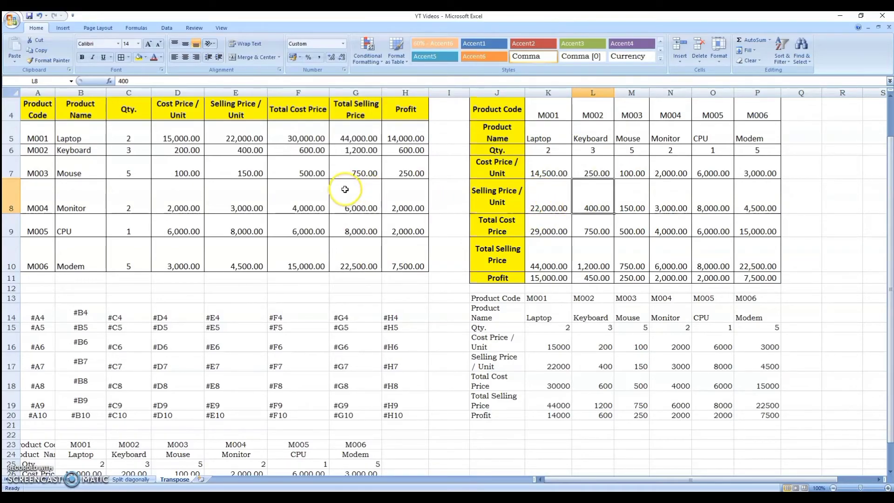
{"action": "scroll", "coordinate": [487, 349], "scroll_direction": "down", "scroll_amount": 2}
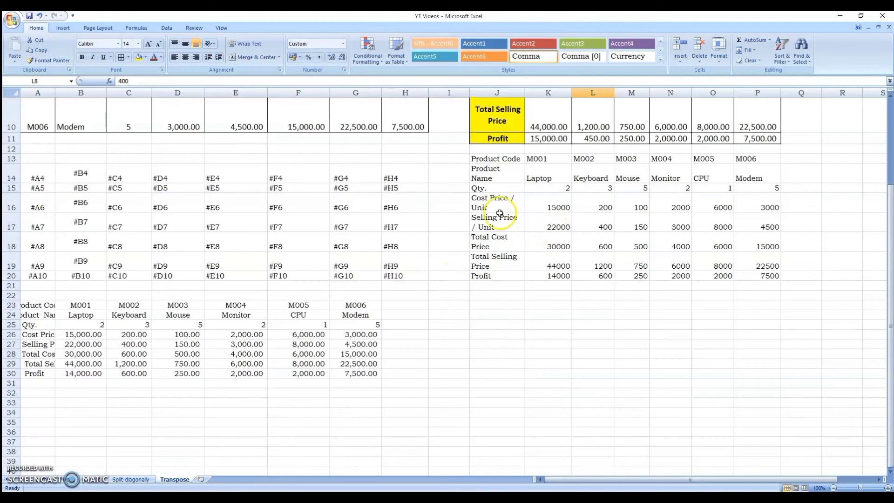
{"action": "scroll", "coordinate": [522, 216], "scroll_direction": "up", "scroll_amount": 2}
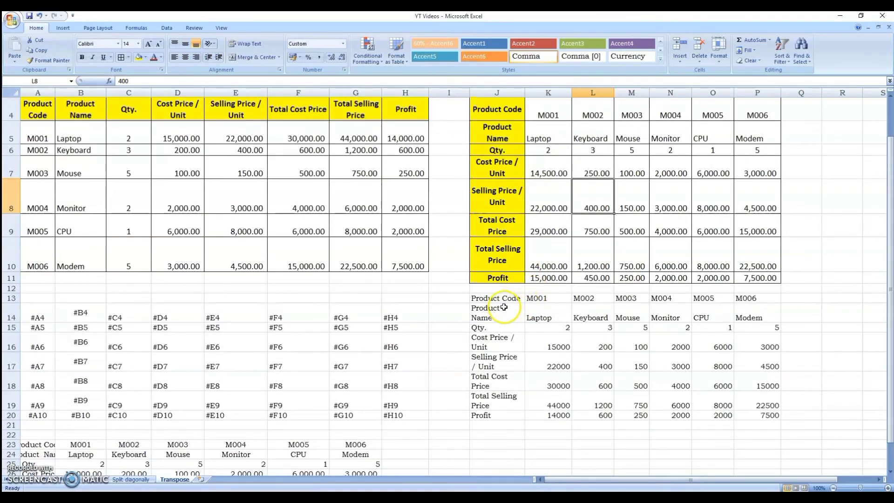
{"action": "scroll", "coordinate": [504, 307], "scroll_direction": "down", "scroll_amount": 2}
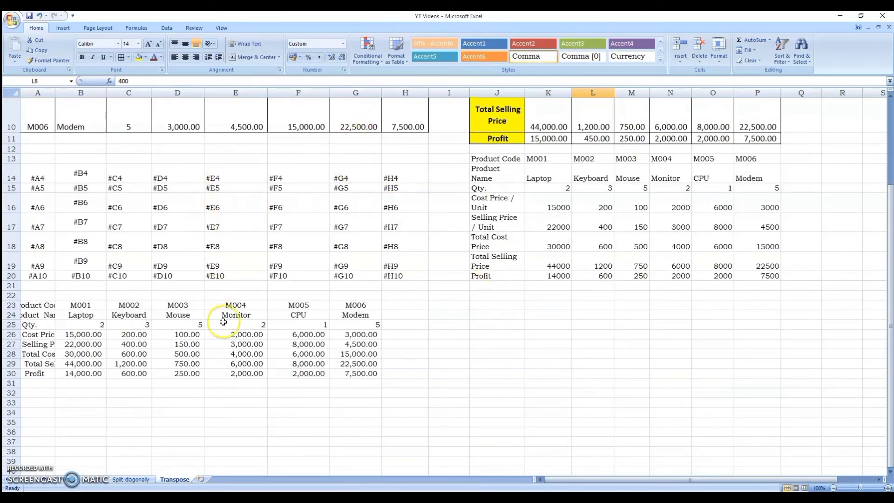